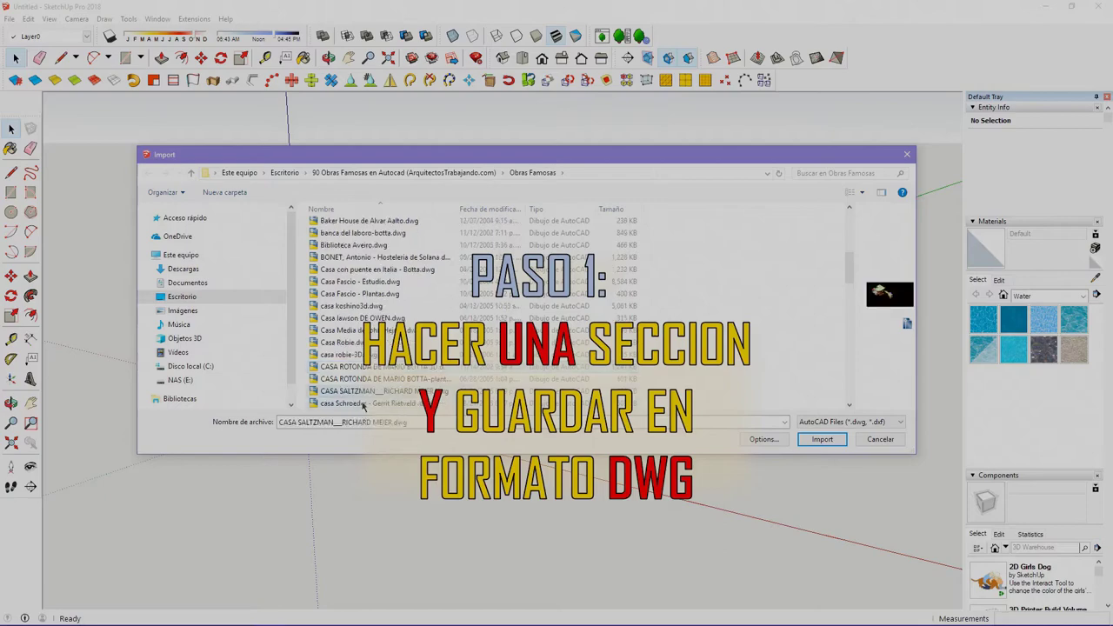
# Step: Import the CASA SALTZMAN DWG into SketchUp and zoom in on the house model
pyautogui.click(822, 439)
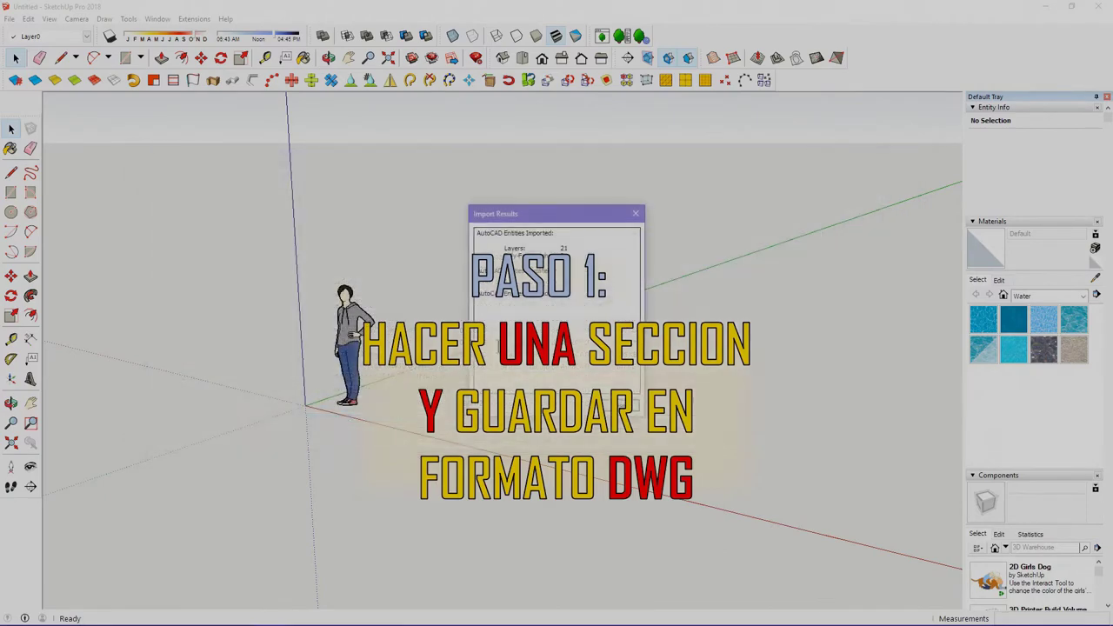
pyautogui.click(634, 407)
pyautogui.scroll(-3, 340, 386)
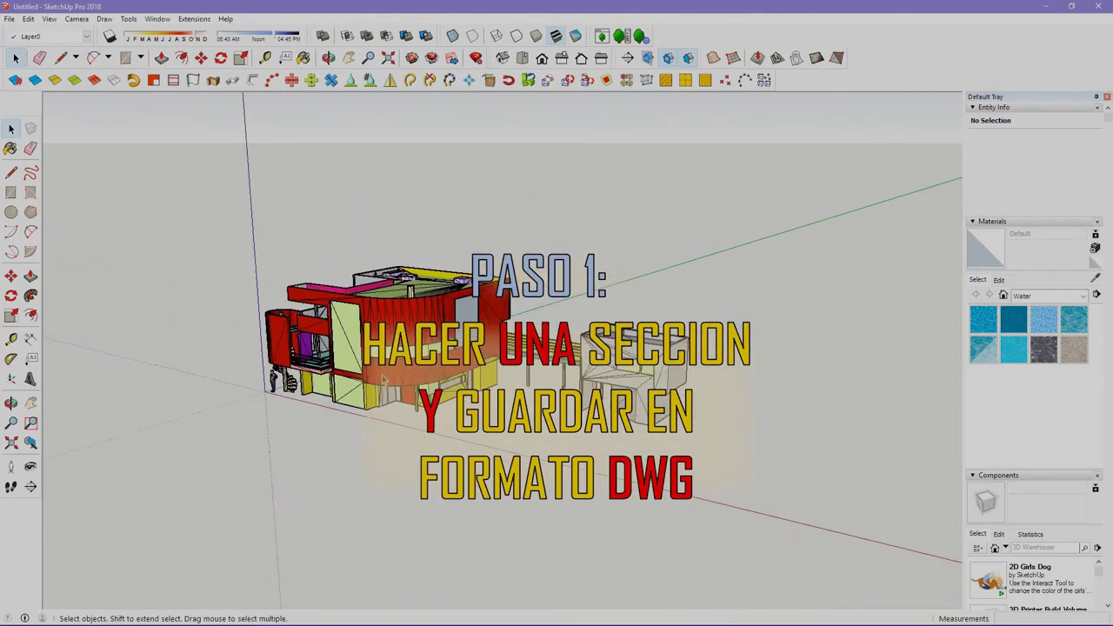
pyautogui.scroll(-2, 340, 385)
pyautogui.scroll(4, 340, 385)
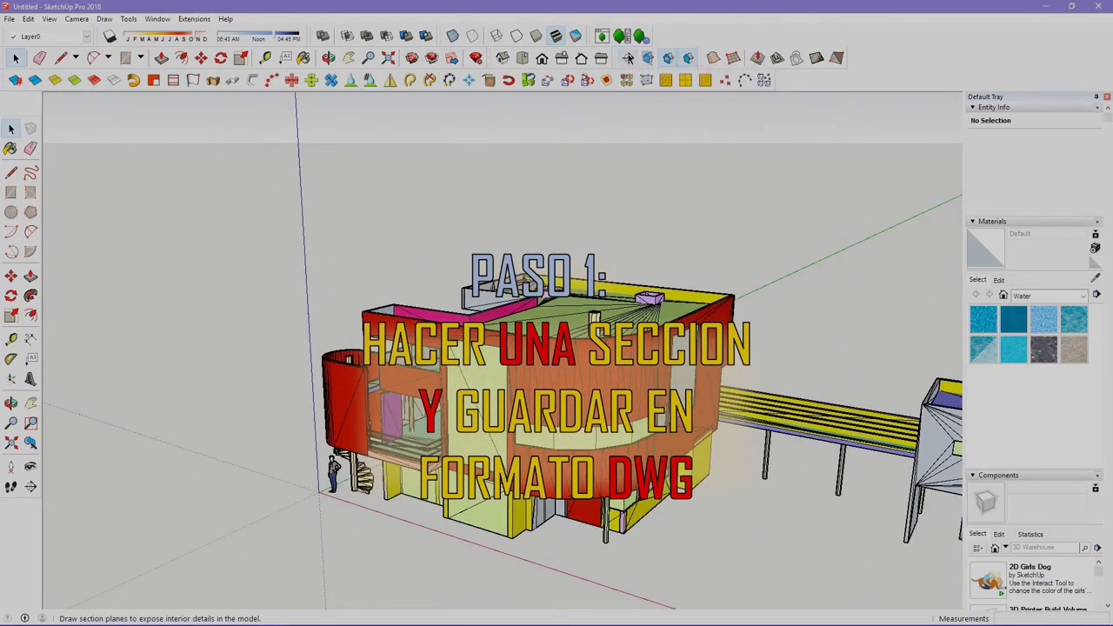
# Step: Place a section plane on the house's side face and move it 1.72 m inward
pyautogui.click(347, 400)
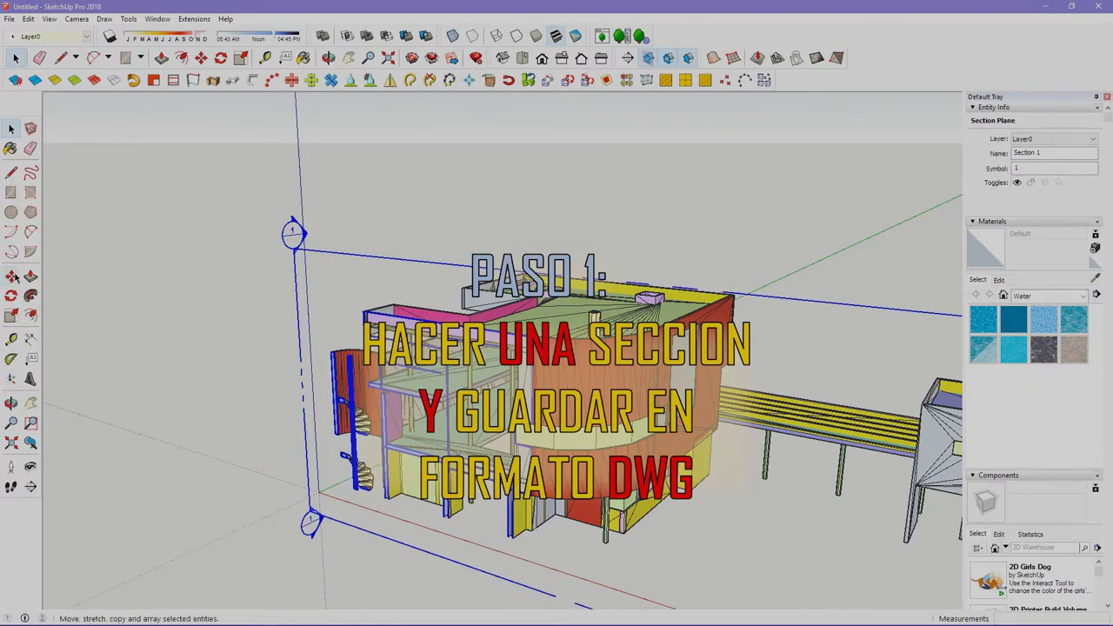
pyautogui.moveTo(326, 511); pyautogui.dragTo(360, 496)
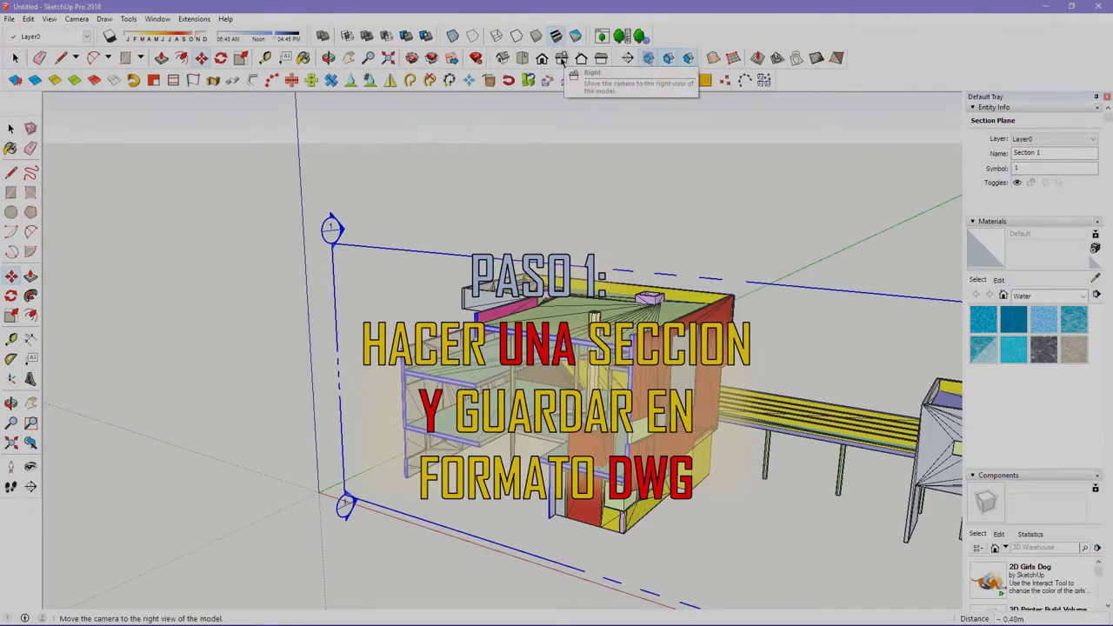
# Step: Switch to the Front standard view with Parallel Projection and zoom extents to fit the house
pyautogui.click(522, 58)
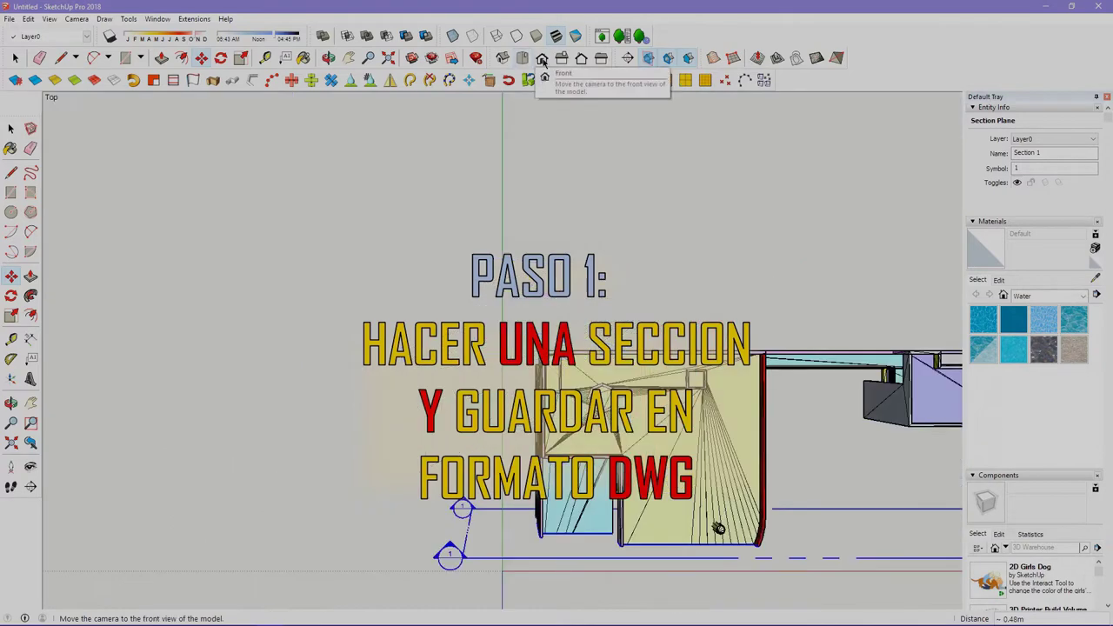
pyautogui.click(543, 59)
pyautogui.click(77, 18)
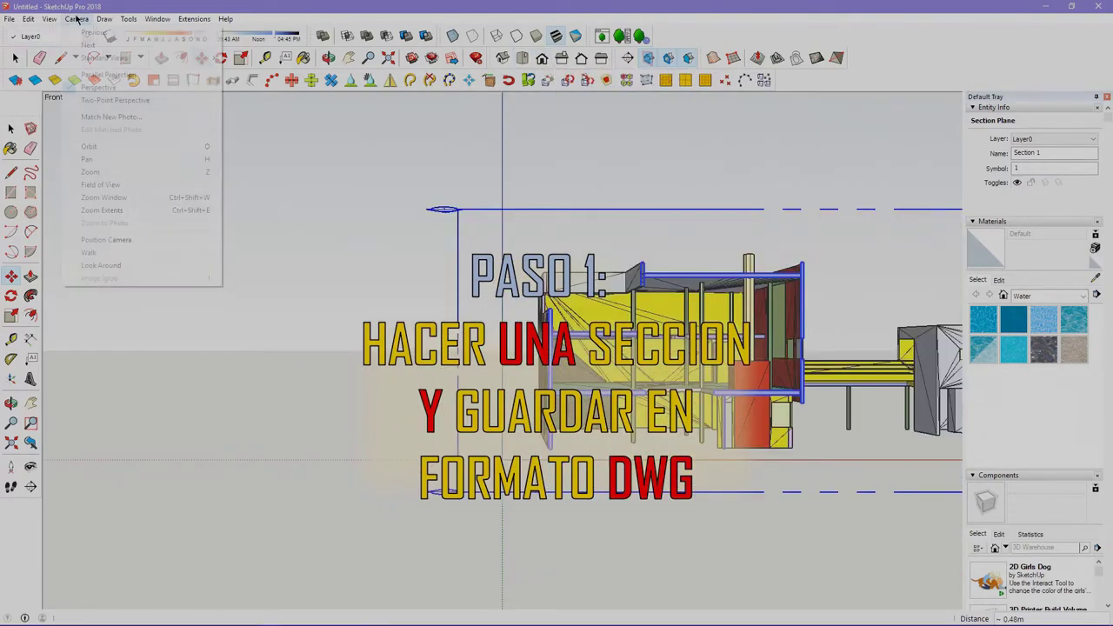
pyautogui.click(98, 76)
pyautogui.hotkey('shift', 'z')
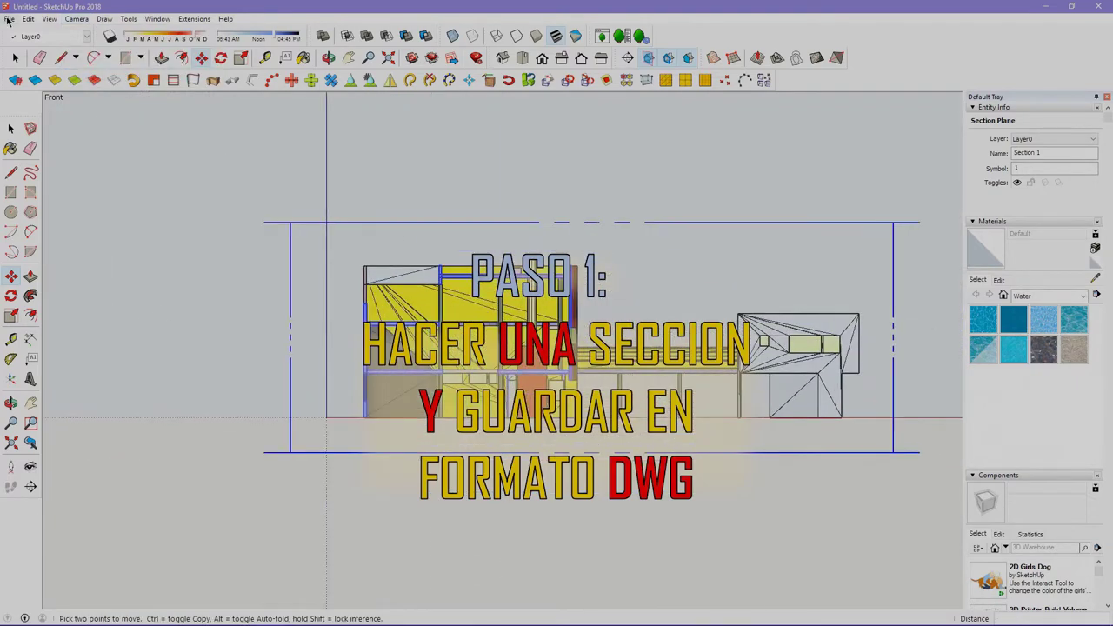
# Step: Export the front section view as a 2D DWG graphic named 'seccion'
pyautogui.click(9, 19)
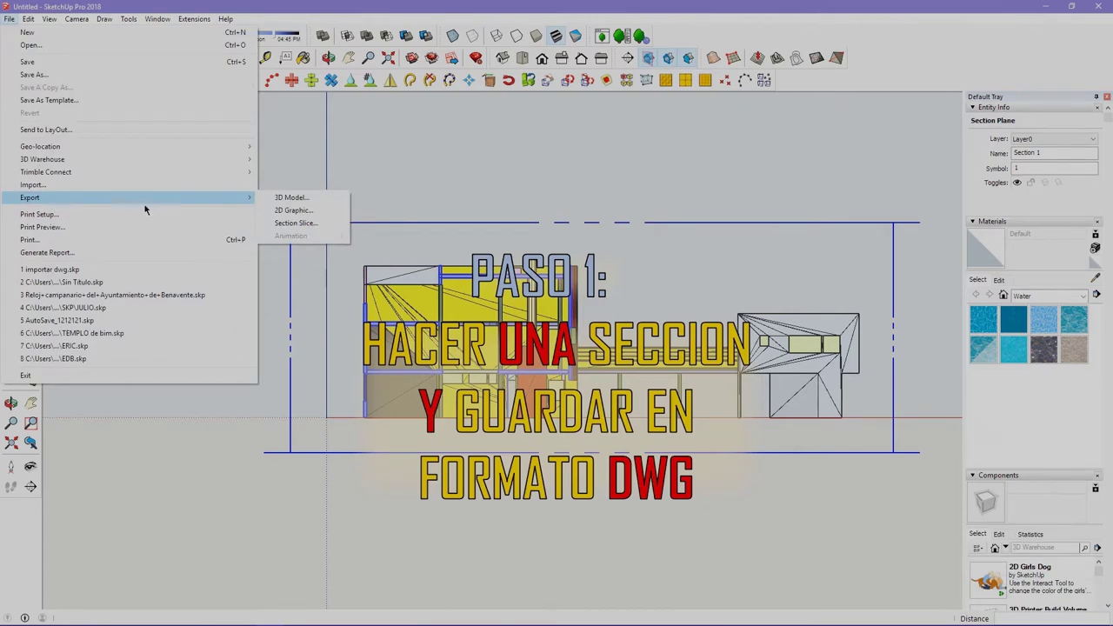
pyautogui.click(288, 211)
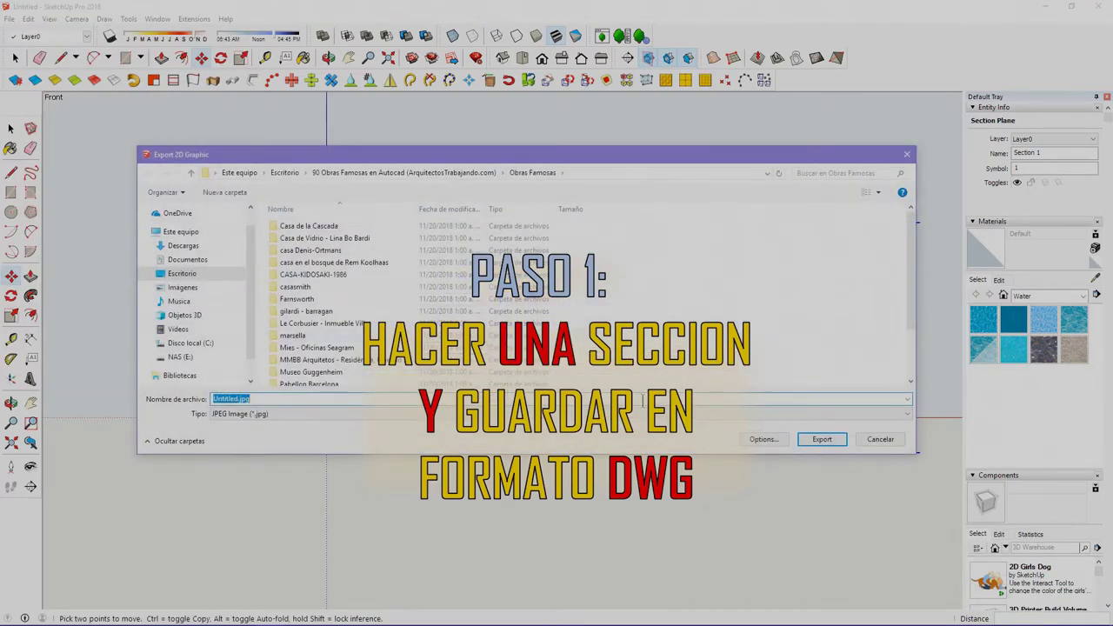
pyautogui.write('seccion')
pyautogui.press('Return')
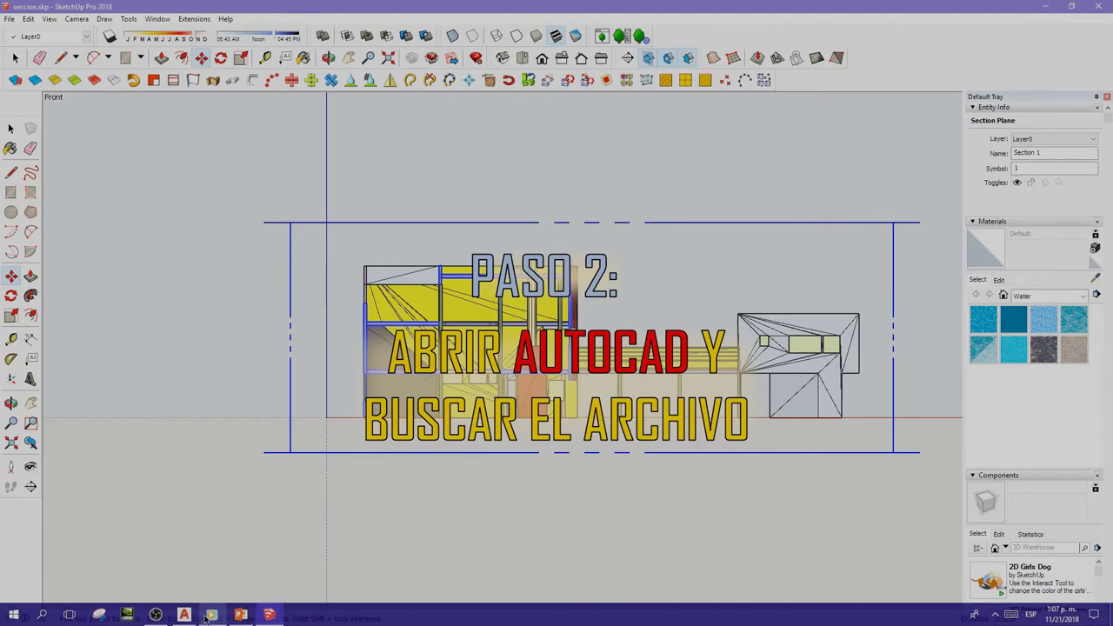
# Step: Open seccion.dwg in AutoCAD, continue past the external-file warning, and zoom in on the section
pyautogui.click(186, 616)
pyautogui.click(252, 317)
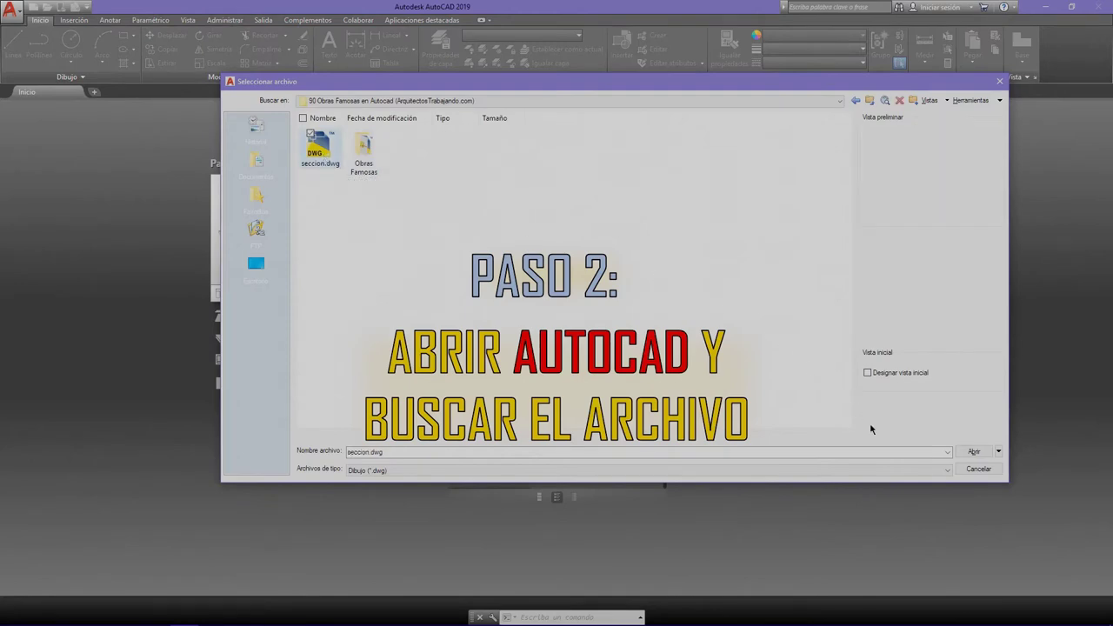
pyautogui.click(972, 452)
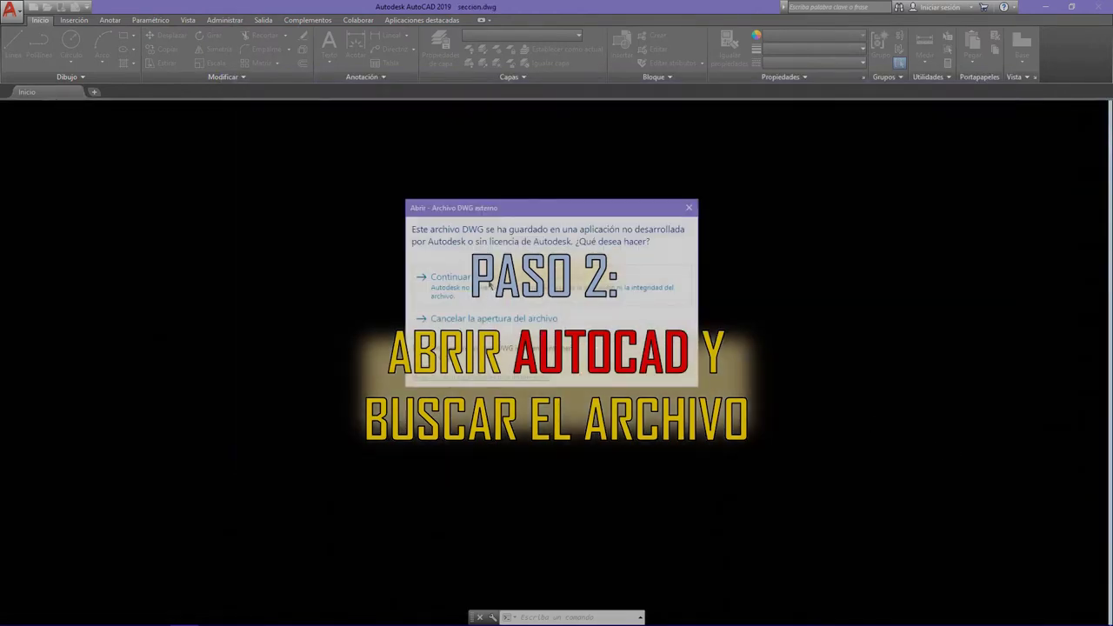
pyautogui.click(489, 286)
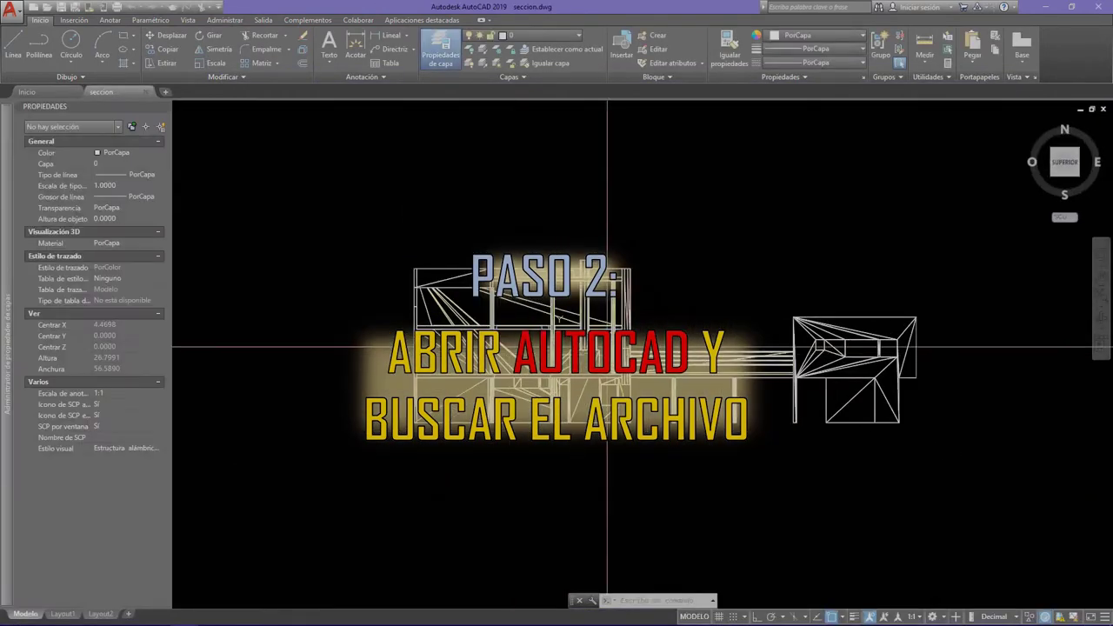
pyautogui.scroll(2, 361, 348)
pyautogui.scroll(2, 418, 339)
pyautogui.scroll(-4, 450, 330)
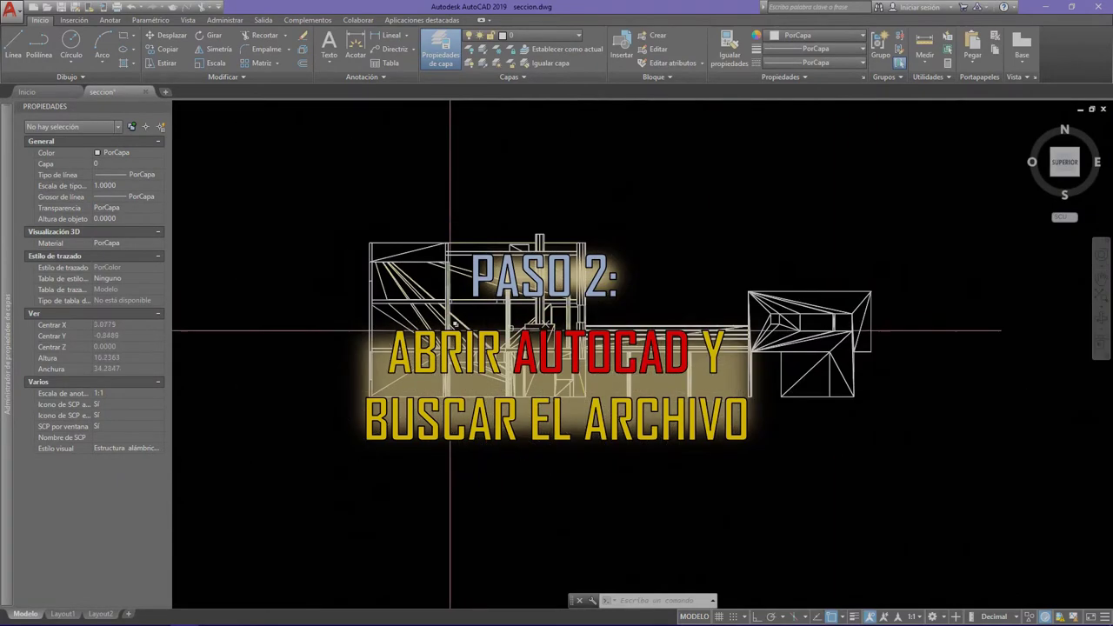
pyautogui.scroll(4, 398, 316)
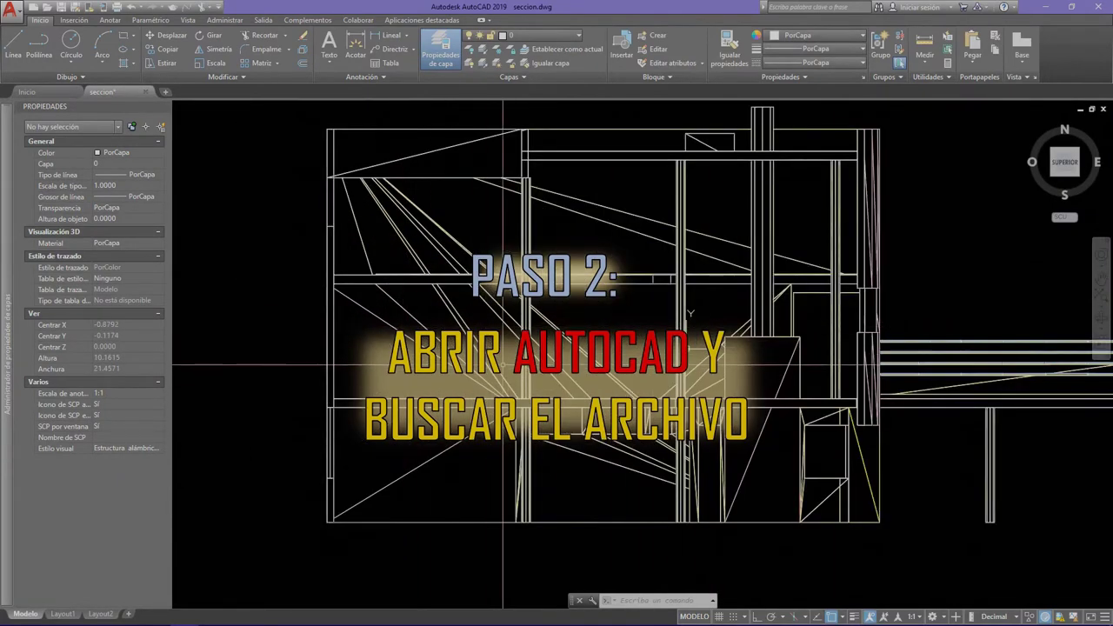
# Step: Erase the nine extra lines at the left and other nearby unwanted lines
pyautogui.click(174, 271)
pyautogui.click(473, 402)
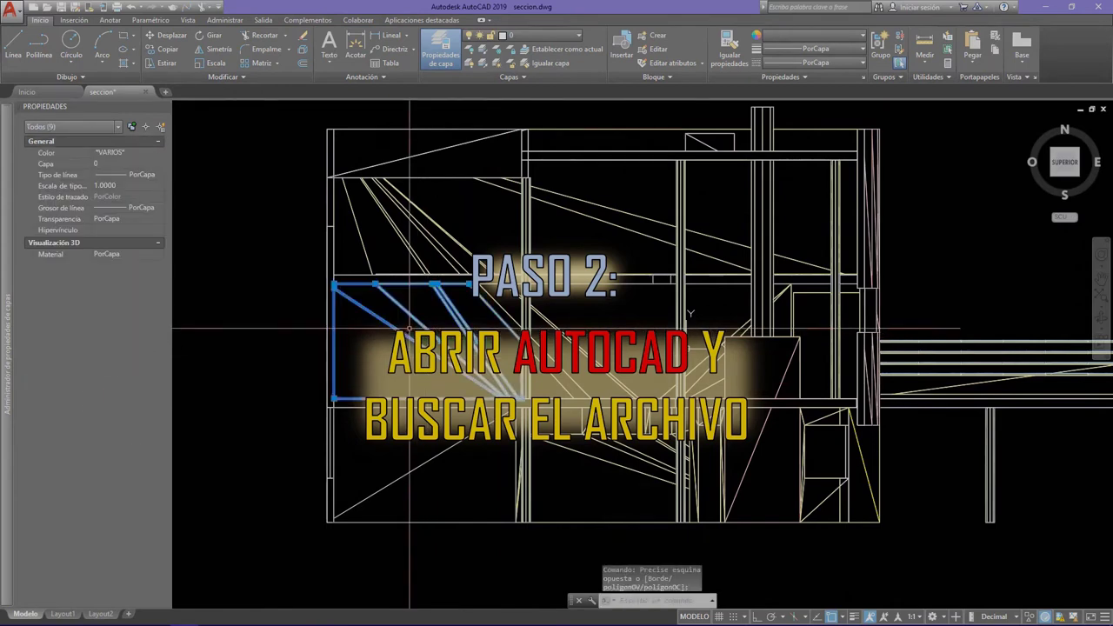
pyautogui.press('Escape')
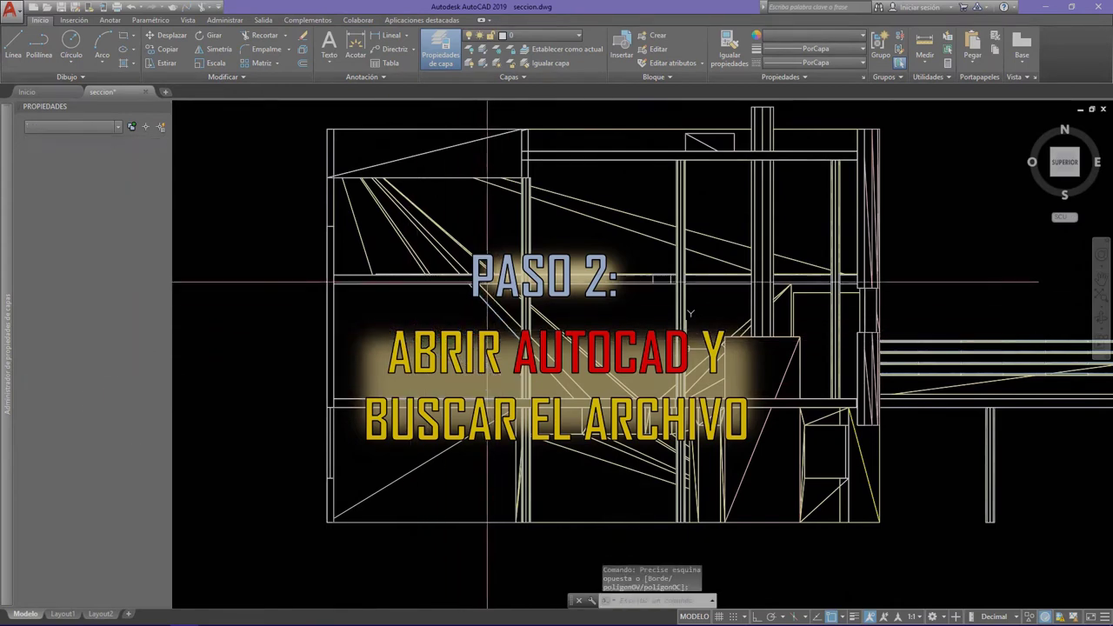
pyautogui.click(503, 352)
pyautogui.press('Delete')
pyautogui.click(505, 355)
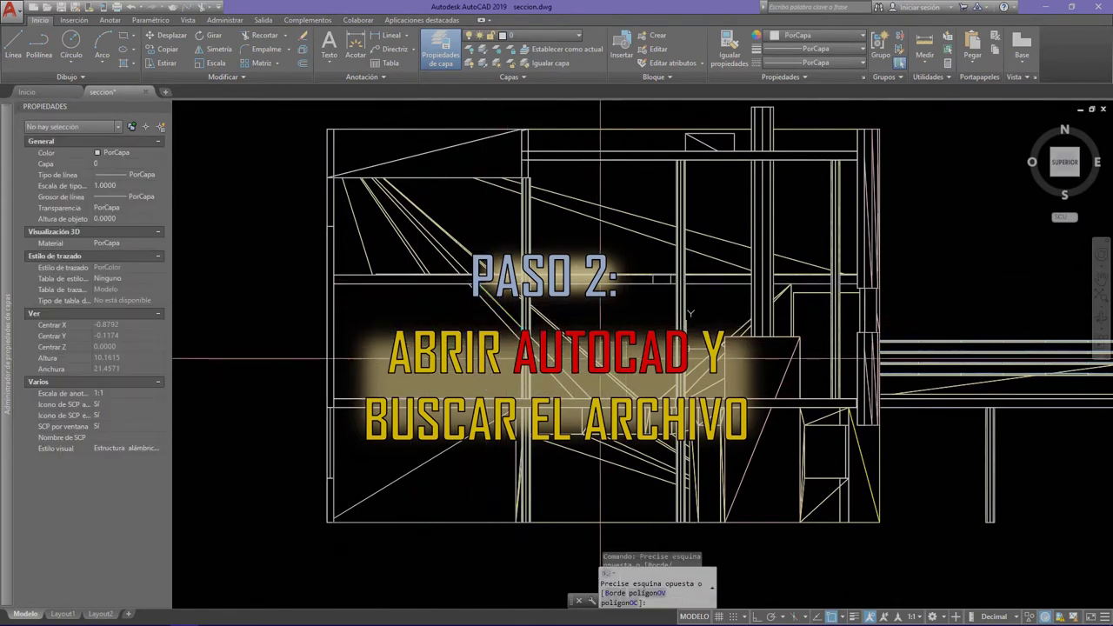
pyautogui.click(435, 253)
pyautogui.press('Delete')
pyautogui.click(495, 326)
pyautogui.press('Escape')
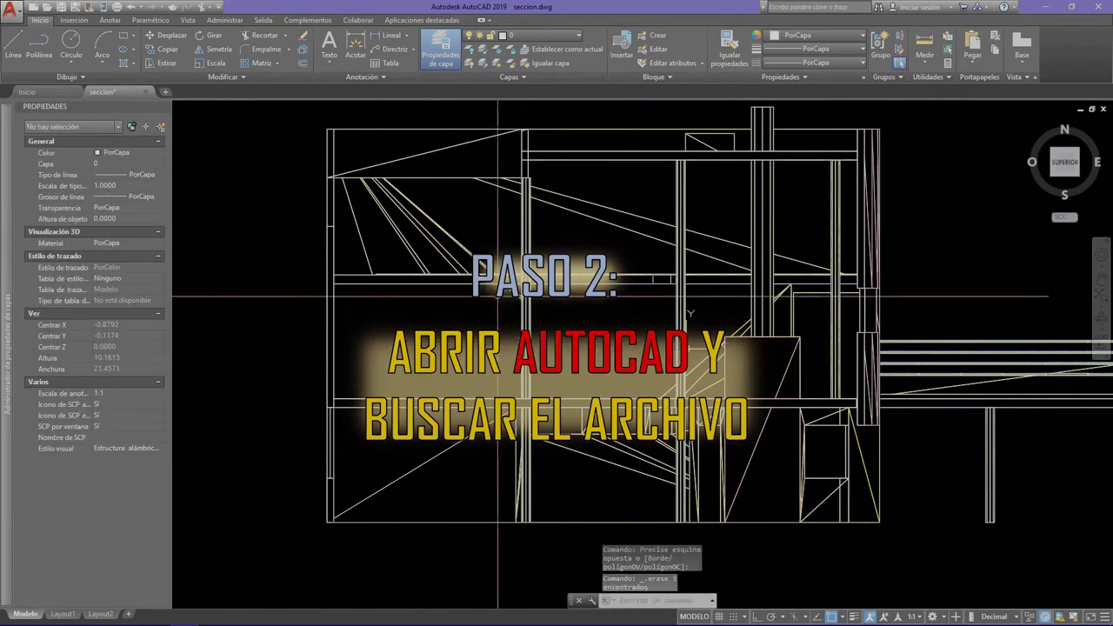
# Step: Erase the left-side and upper-middle diagonals plus leftover stray lines near the top
pyautogui.click(447, 219)
pyautogui.click(360, 233)
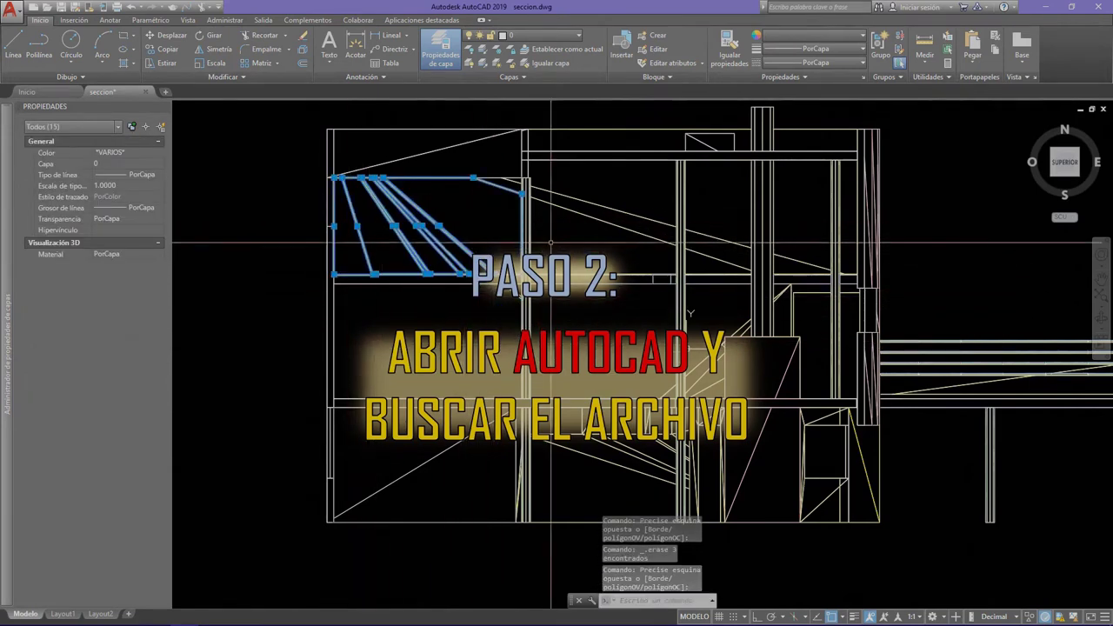
pyautogui.press('Delete')
pyautogui.click(642, 244)
pyautogui.click(588, 186)
pyautogui.press('Delete')
pyautogui.click(540, 204)
pyautogui.click(474, 178)
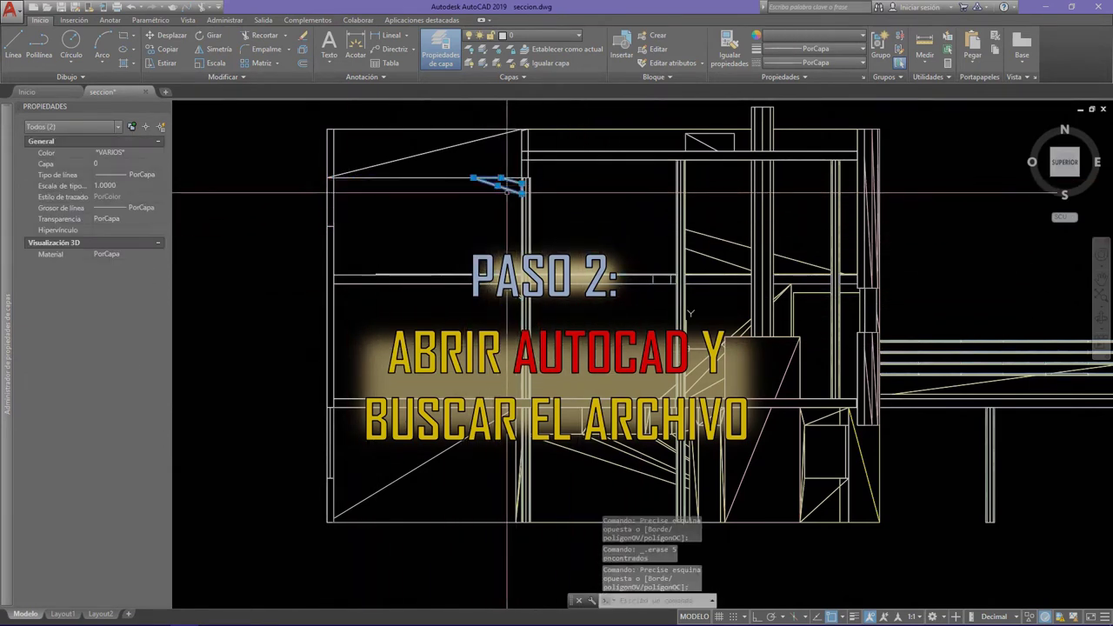
pyautogui.press('Delete')
pyautogui.click(529, 186)
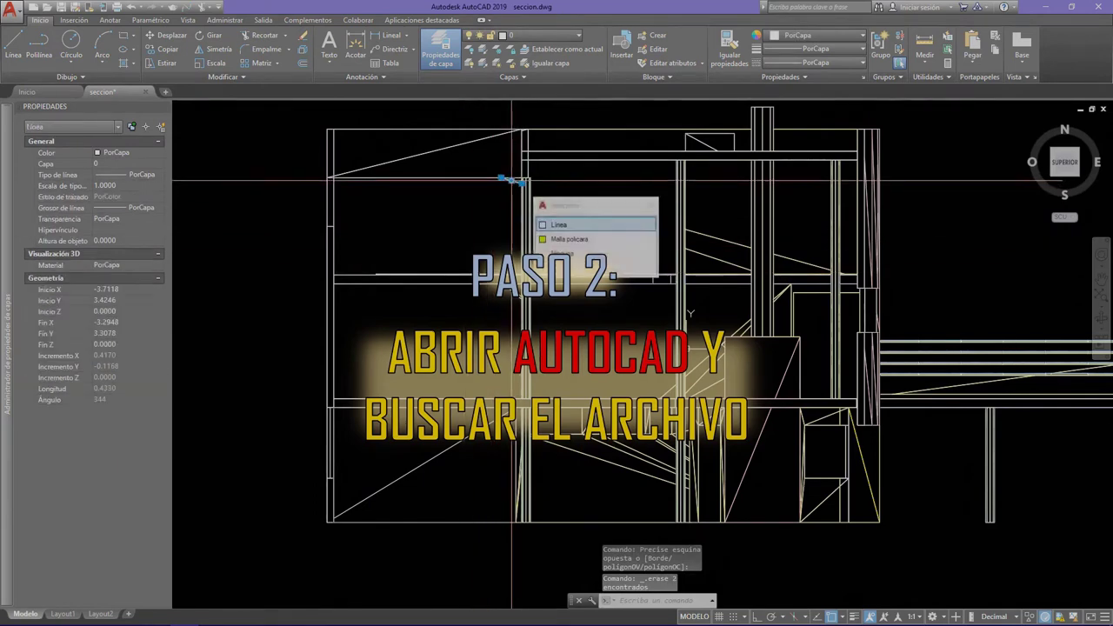
pyautogui.click(665, 276)
pyautogui.press('Delete')
# Step: Erase the remaining upper-middle lines, the small mesh piece near the top, and boxed lines
pyautogui.click(716, 257)
pyautogui.click(870, 244)
pyautogui.press('Delete')
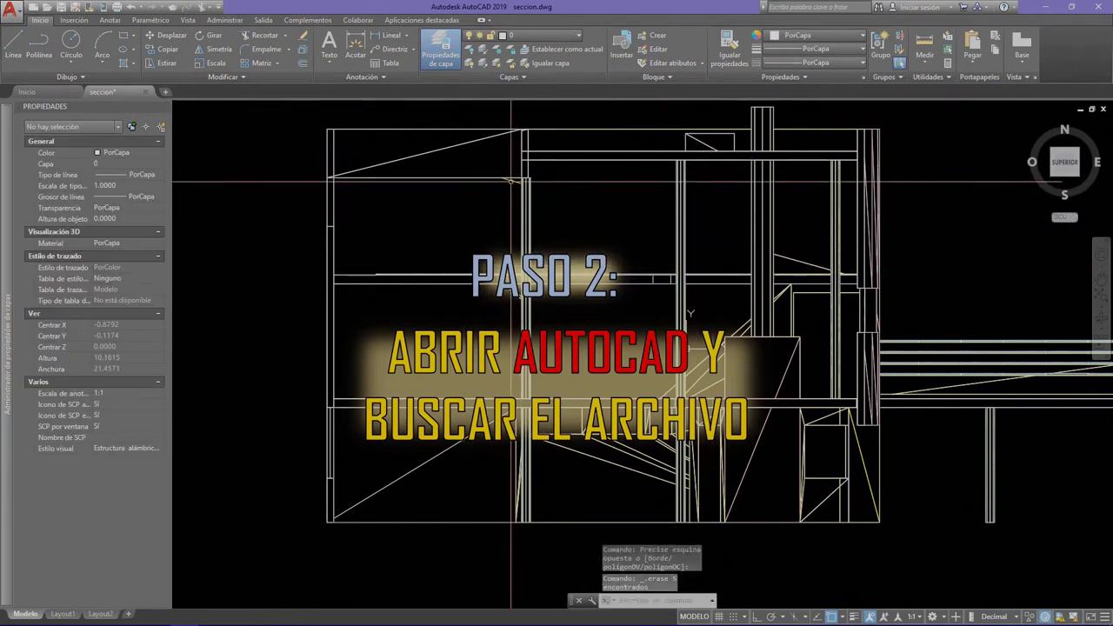
pyautogui.click(501, 178)
pyautogui.press('Delete')
pyautogui.click(727, 160)
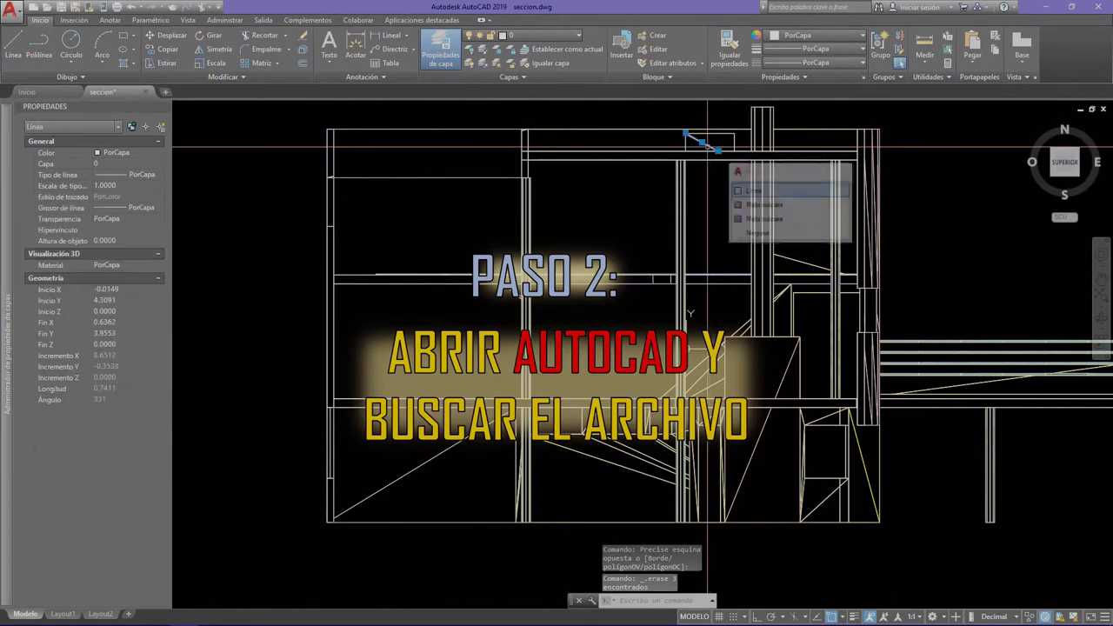
pyautogui.click(855, 247)
pyautogui.press('Delete')
# Step: Erase the diagonal in the small top rectangle and the three diagonals at the right
pyautogui.click(716, 145)
pyautogui.click(809, 155)
pyautogui.press('Delete')
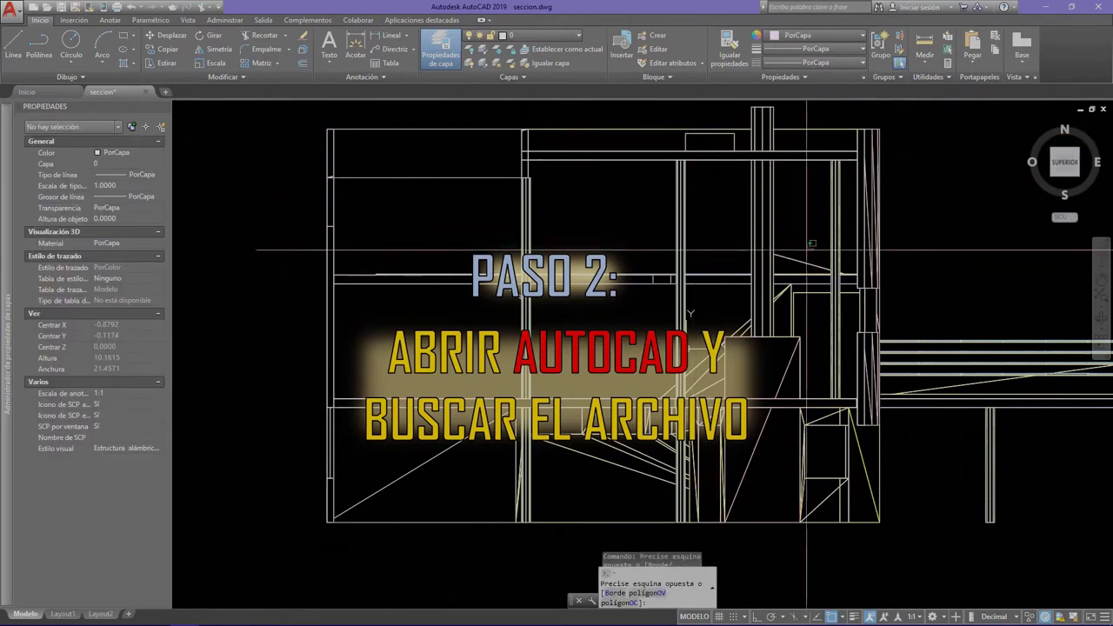
pyautogui.click(795, 259)
pyautogui.click(870, 274)
pyautogui.press('Delete')
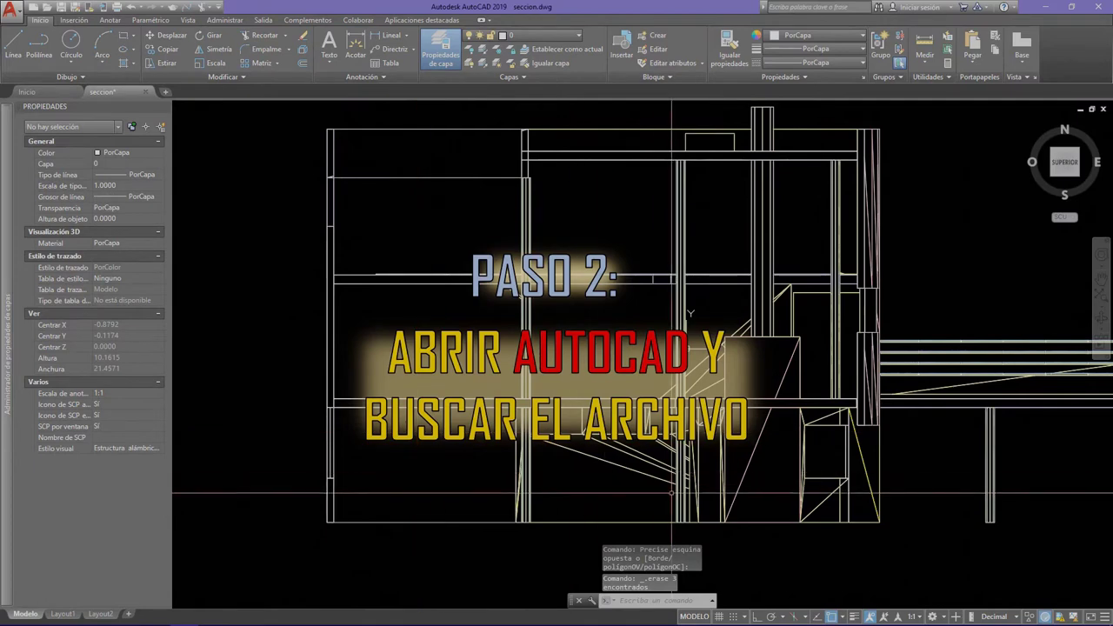
# Step: Erase 29 leftover objects near the bottom, four stray middle objects, and a lassoed cluster
pyautogui.click(672, 498)
pyautogui.click(610, 448)
pyautogui.press('Delete')
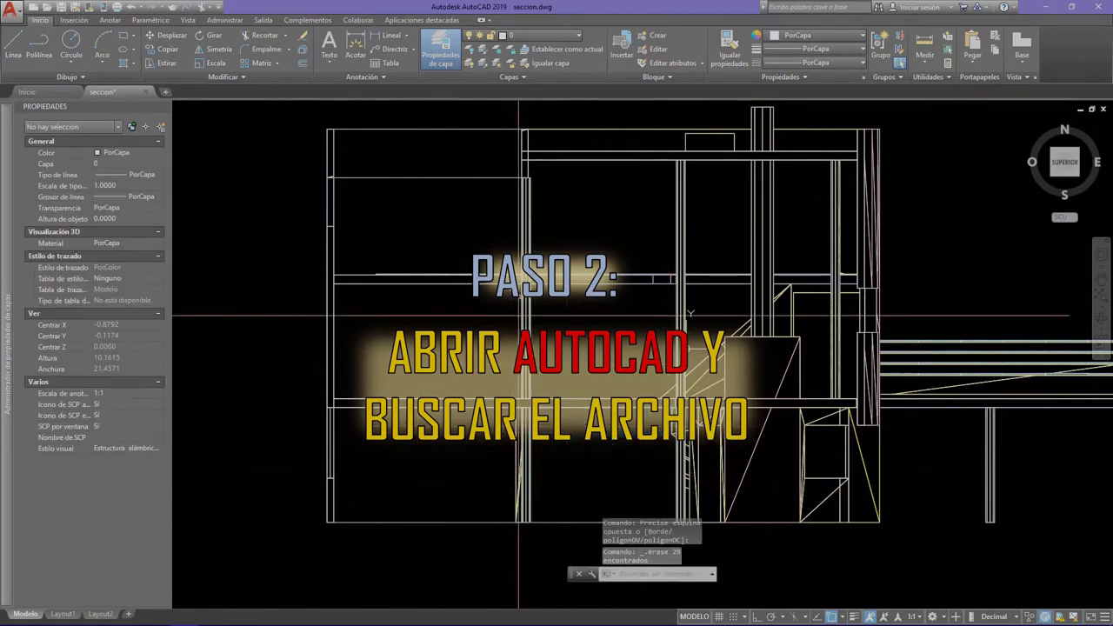
pyautogui.click(514, 309)
pyautogui.click(507, 295)
pyautogui.press('Delete')
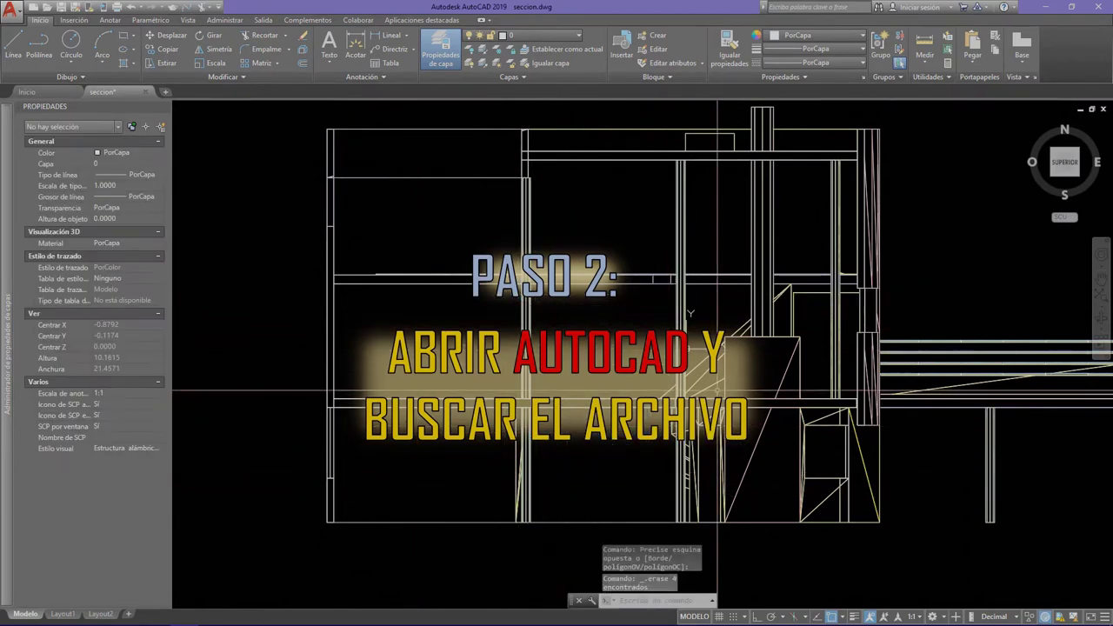
pyautogui.moveTo(717, 390); pyautogui.dragTo(748, 348)
pyautogui.press('Delete')
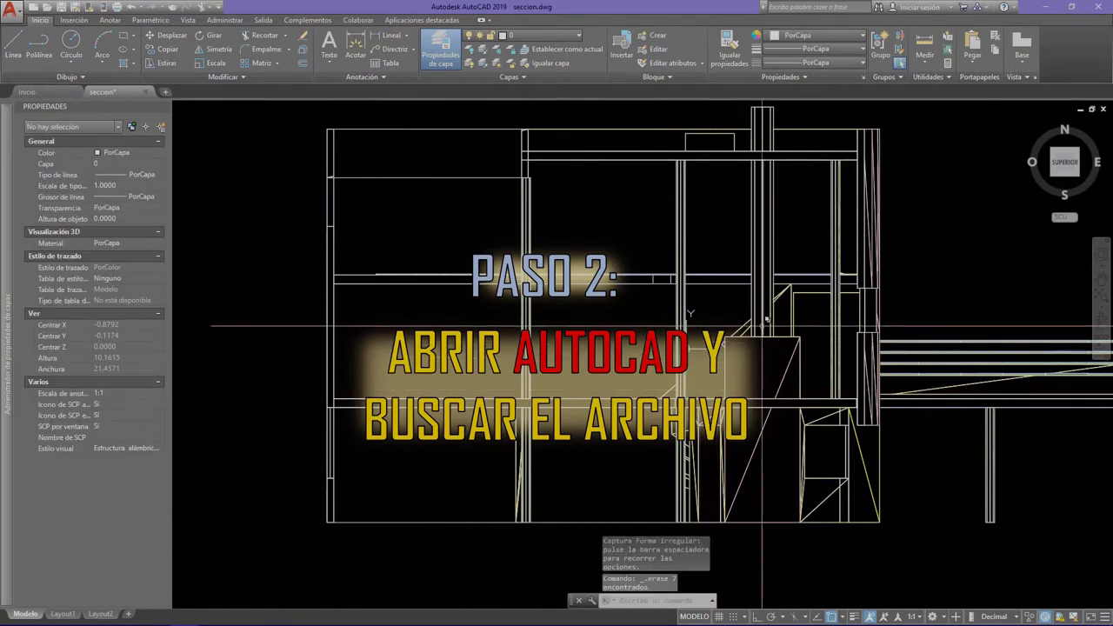
pyautogui.click(741, 327)
# Step: Erase the picked line and the stray lines near the bottom and on the right
pyautogui.press('Delete')
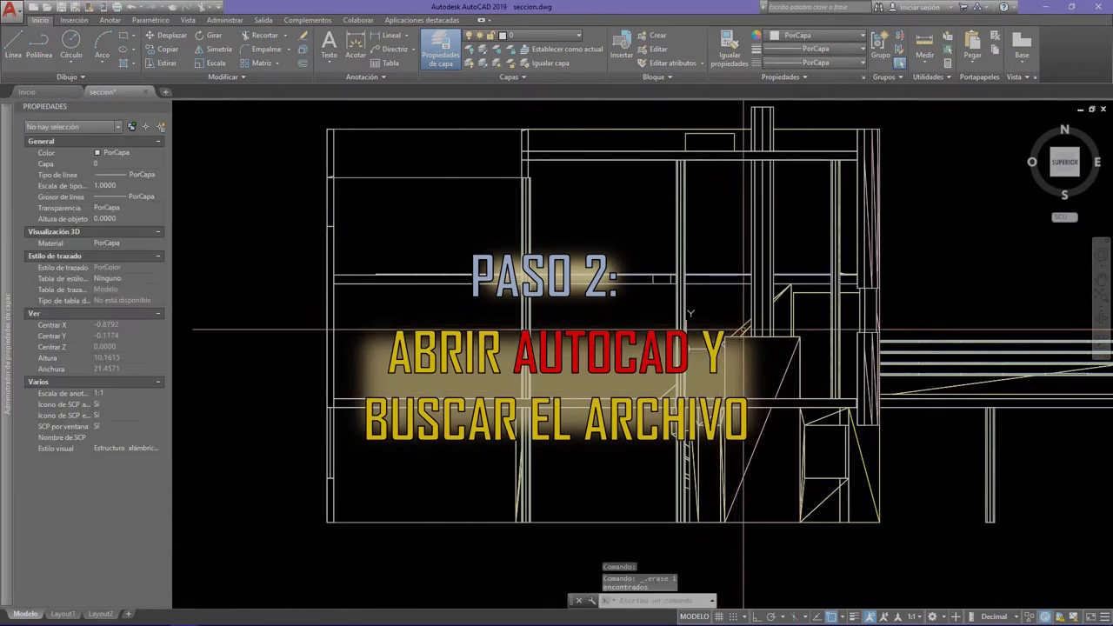
pyautogui.scroll(4, 744, 330)
pyautogui.moveTo(558, 476)
pyautogui.mouseDown()
pyautogui.moveTo(552, 489)
pyautogui.moveTo(544, 444)
pyautogui.moveTo(546, 480)
pyautogui.mouseUp()
pyautogui.press('Delete')
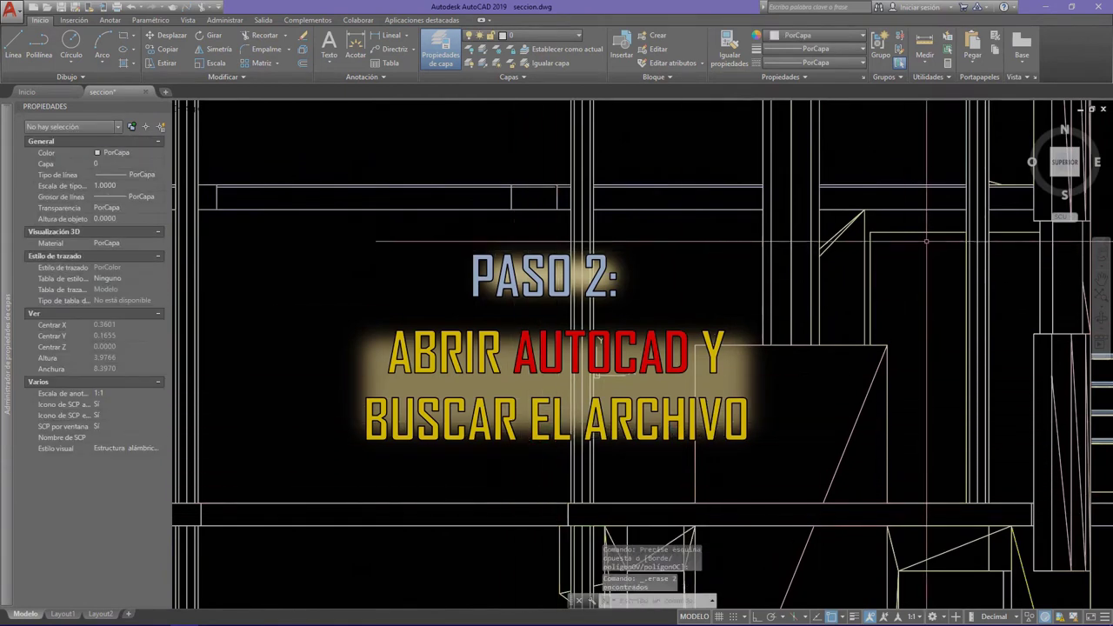
pyautogui.click(866, 346)
pyautogui.click(835, 220)
pyautogui.scroll(-3, 530, 348)
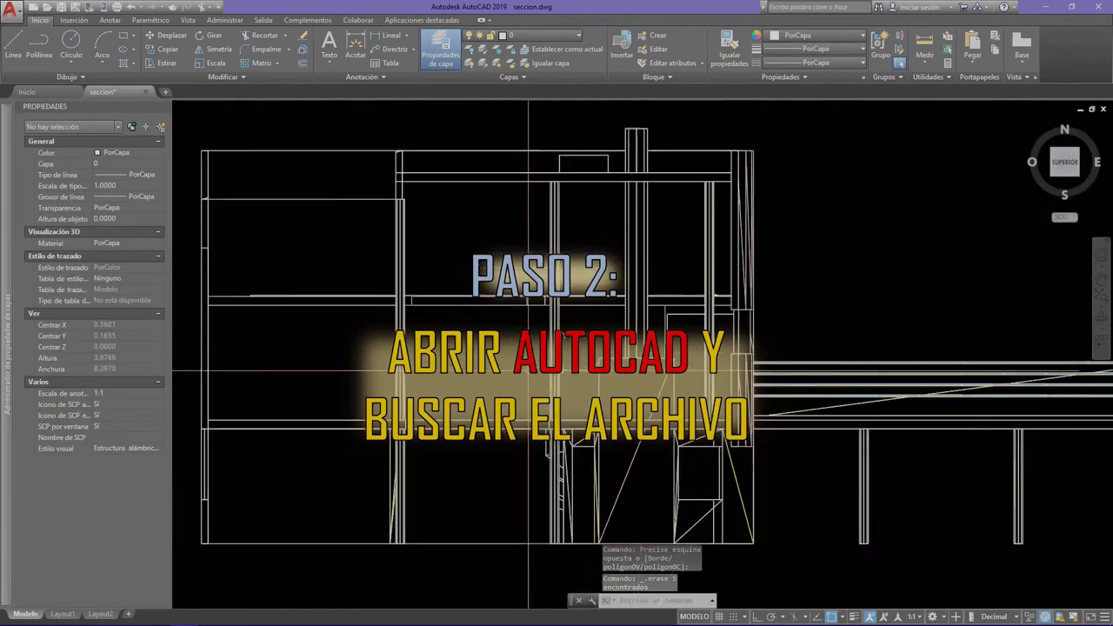
pyautogui.scroll(3, 535, 417)
pyautogui.moveTo(627, 500)
pyautogui.mouseDown()
pyautogui.moveTo(538, 430)
pyautogui.moveTo(510, 385)
pyautogui.moveTo(481, 410)
pyautogui.moveTo(540, 376)
pyautogui.mouseUp()
pyautogui.press('Delete')
pyautogui.press('Delete')
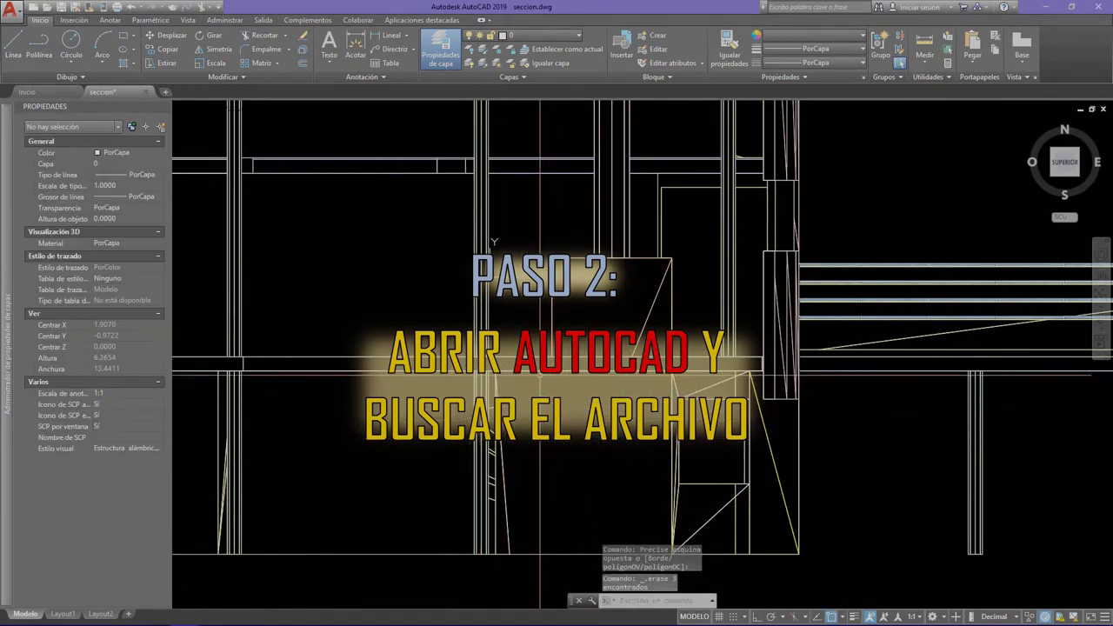
# Step: Erase ten stray lines, the lower diagonals, a vertical and yellow diagonal, and a thin diagonal
pyautogui.click(704, 401)
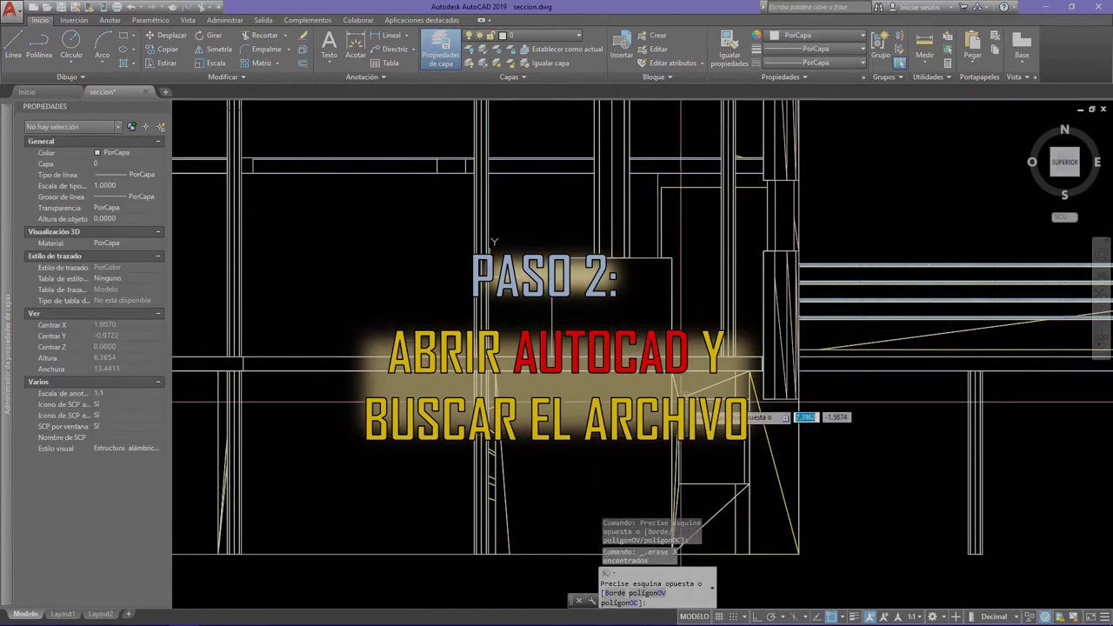
pyautogui.click(672, 527)
pyautogui.press('Delete')
pyautogui.scroll(-2, 713, 461)
pyautogui.scroll(2, 713, 461)
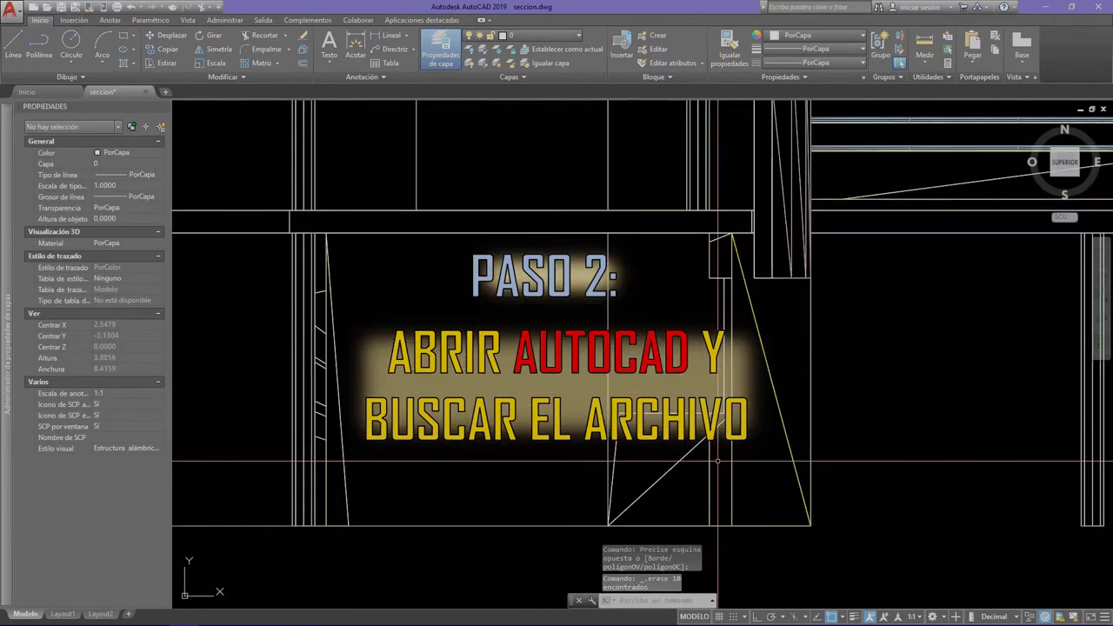
pyautogui.click(717, 461)
pyautogui.click(678, 426)
pyautogui.press('Delete')
pyautogui.click(783, 400)
pyautogui.click(750, 368)
pyautogui.press('Delete')
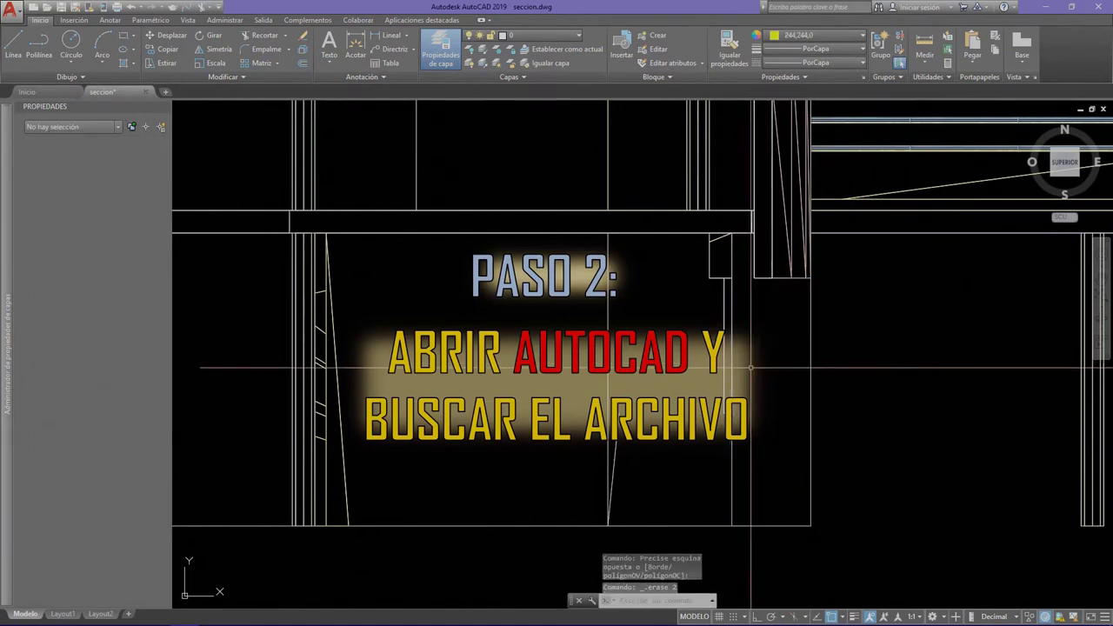
pyautogui.click(614, 453)
pyautogui.press('Delete')
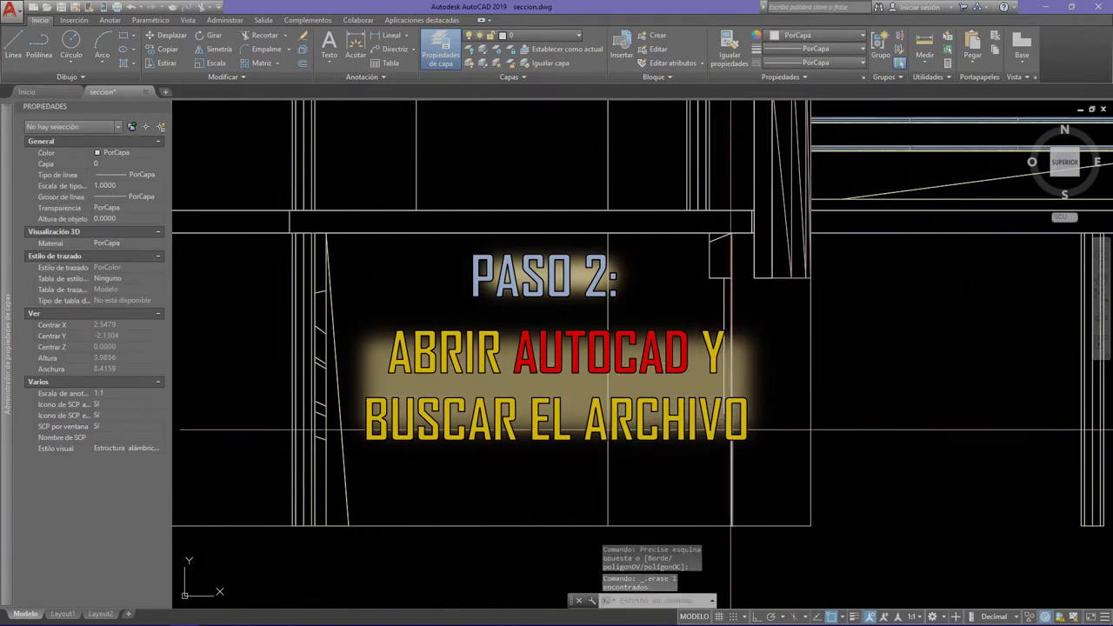
# Step: Erase the small lines and leftover vertical at right, two stray lines, and fifteen lines at left
pyautogui.click(709, 246)
pyautogui.press('Delete')
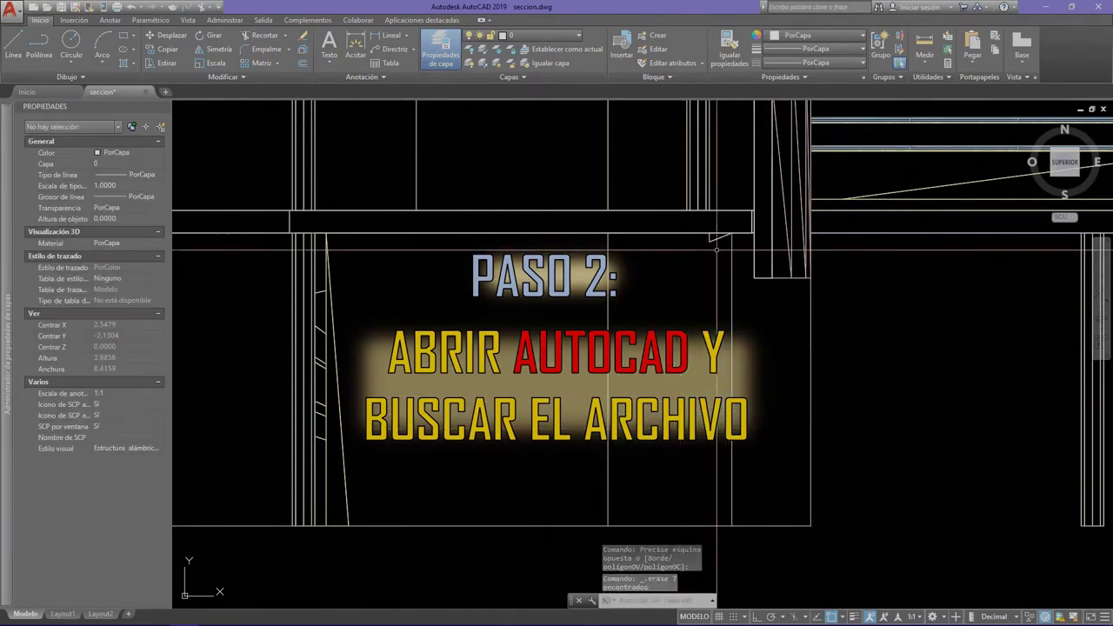
pyautogui.click(713, 239)
pyautogui.click(706, 249)
pyautogui.press('Delete')
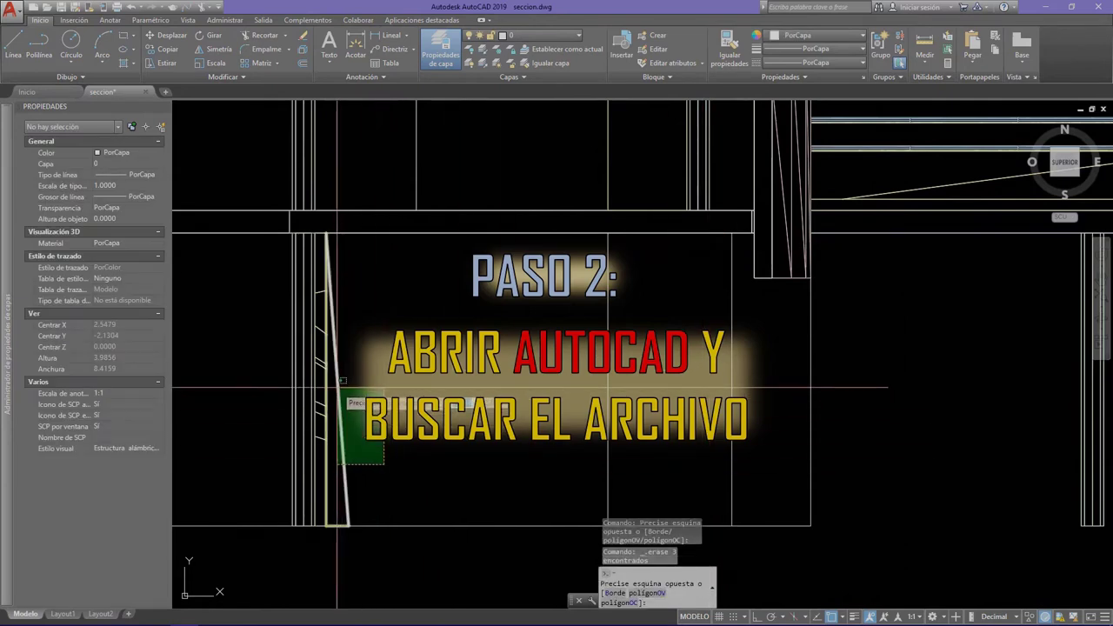
pyautogui.click(336, 386)
pyautogui.press('Delete')
pyautogui.scroll(3, 320, 451)
pyautogui.click(320, 451)
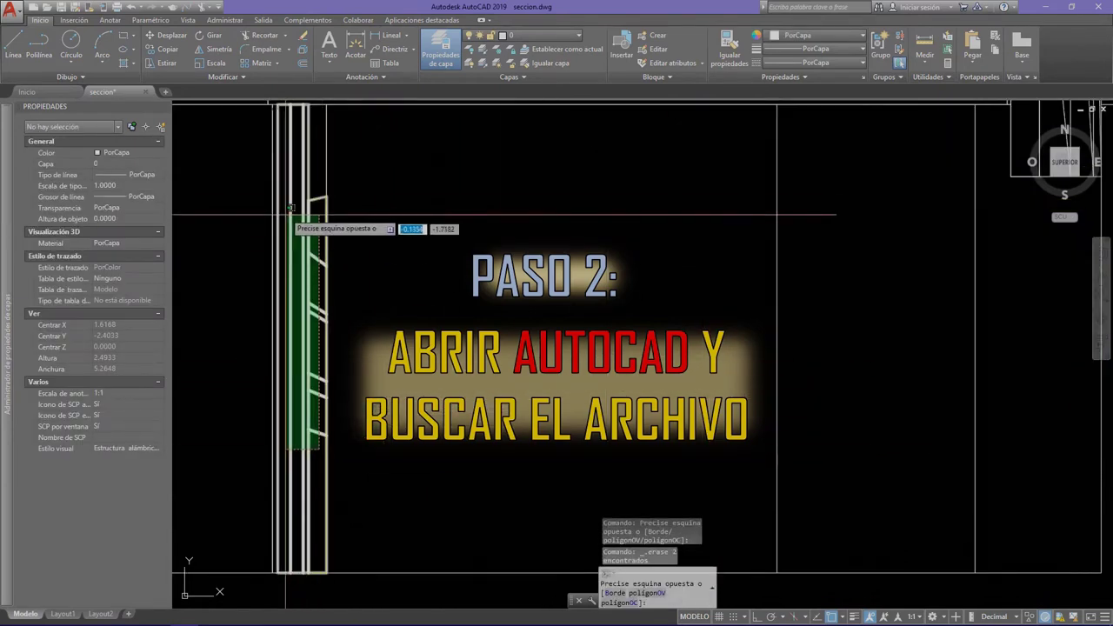
pyautogui.click(310, 198)
pyautogui.press('Delete')
pyautogui.scroll(-3, 326, 357)
pyautogui.scroll(-3, 327, 357)
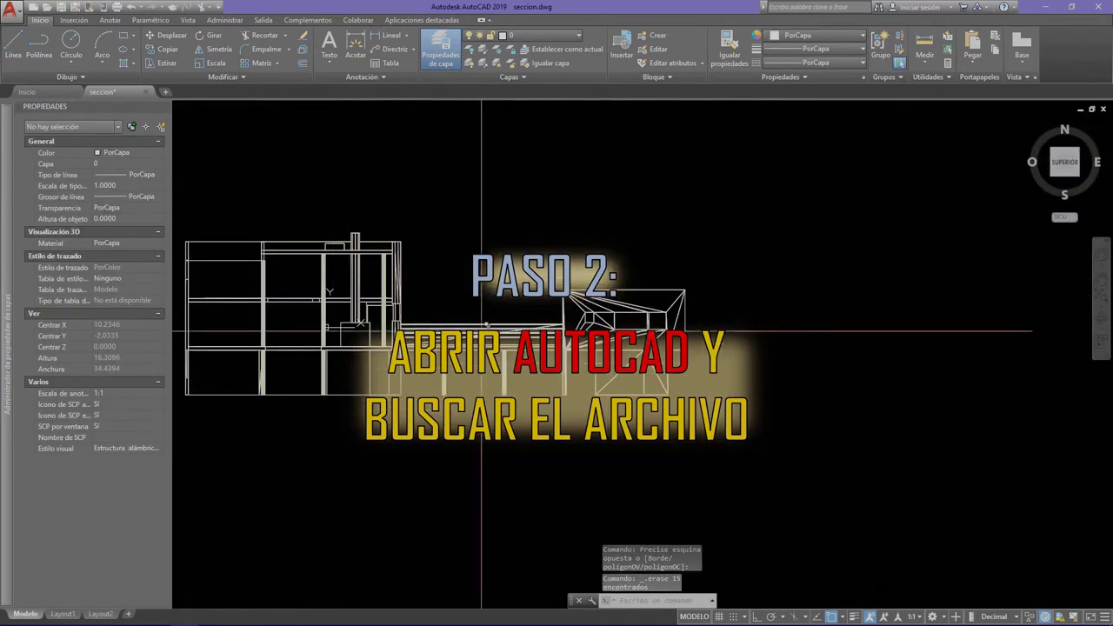
pyautogui.scroll(3, 874, 327)
# Step: Erase four small lines and eleven stray diagonals from the roof structure
pyautogui.click(874, 390)
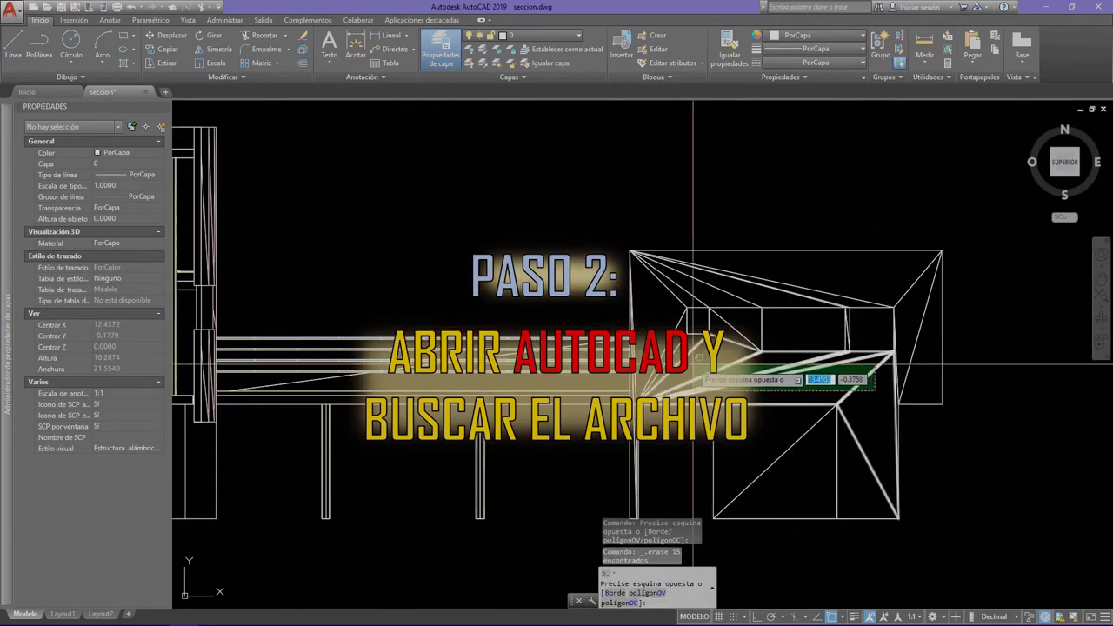
pyautogui.click(662, 285)
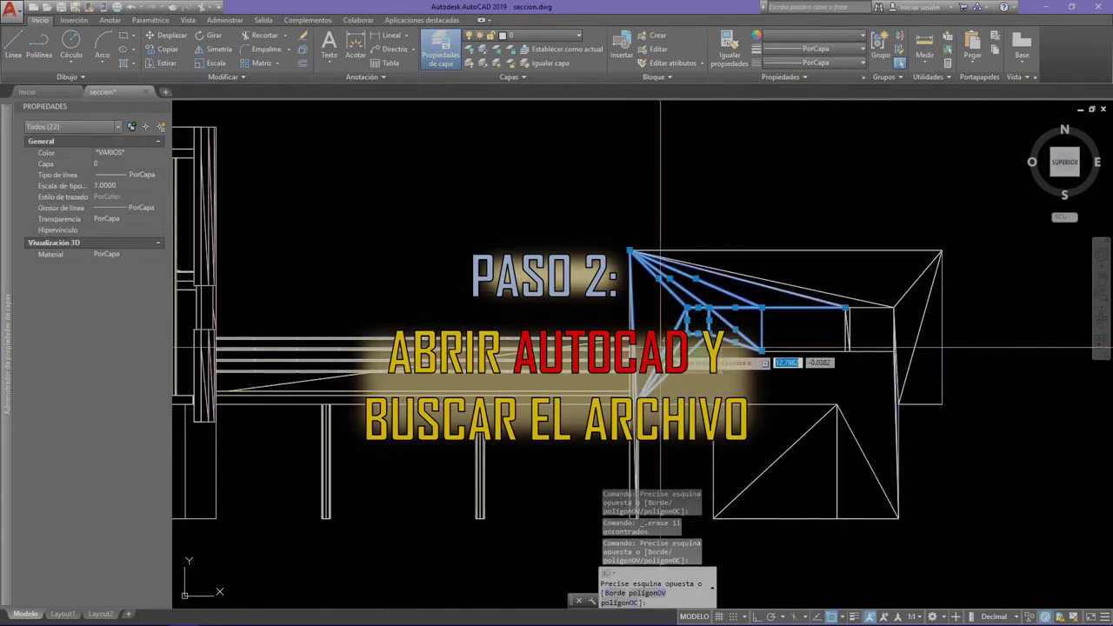
pyautogui.press('Escape')
pyautogui.click(722, 366)
pyautogui.click(667, 352)
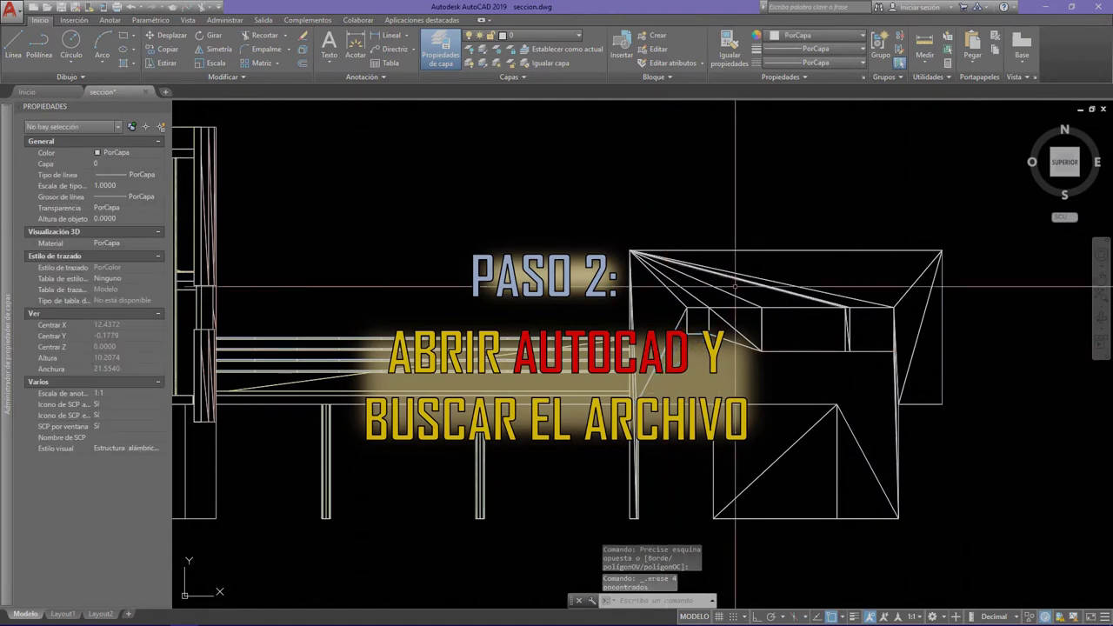
pyautogui.press('Delete')
pyautogui.click(848, 332)
pyautogui.click(720, 297)
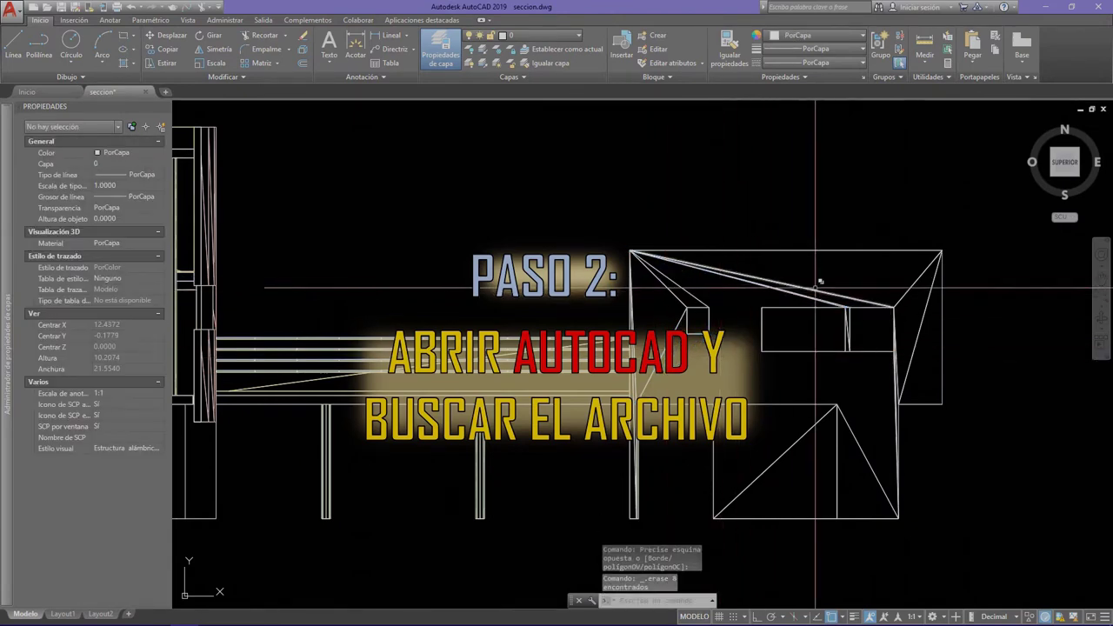
pyautogui.click(787, 296)
pyautogui.click(743, 372)
pyautogui.press('Delete')
pyautogui.click(743, 372)
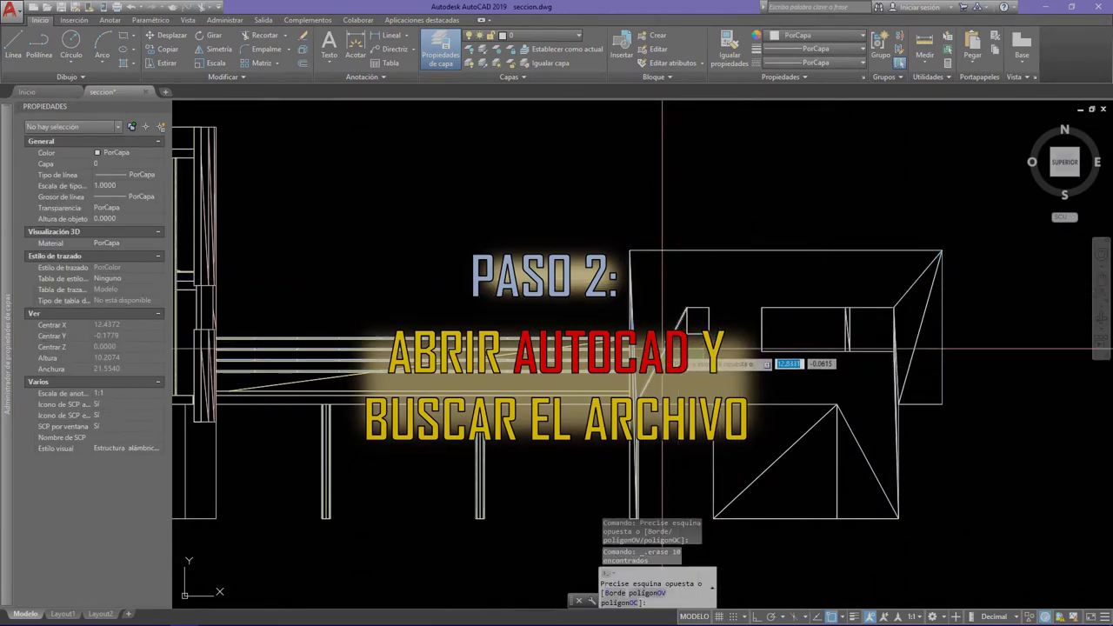
pyautogui.press('Delete')
# Step: Erase the right-side roof lines, undo to restore them, and start a new roof selection
pyautogui.click(917, 379)
pyautogui.click(1035, 244)
pyautogui.press('Delete')
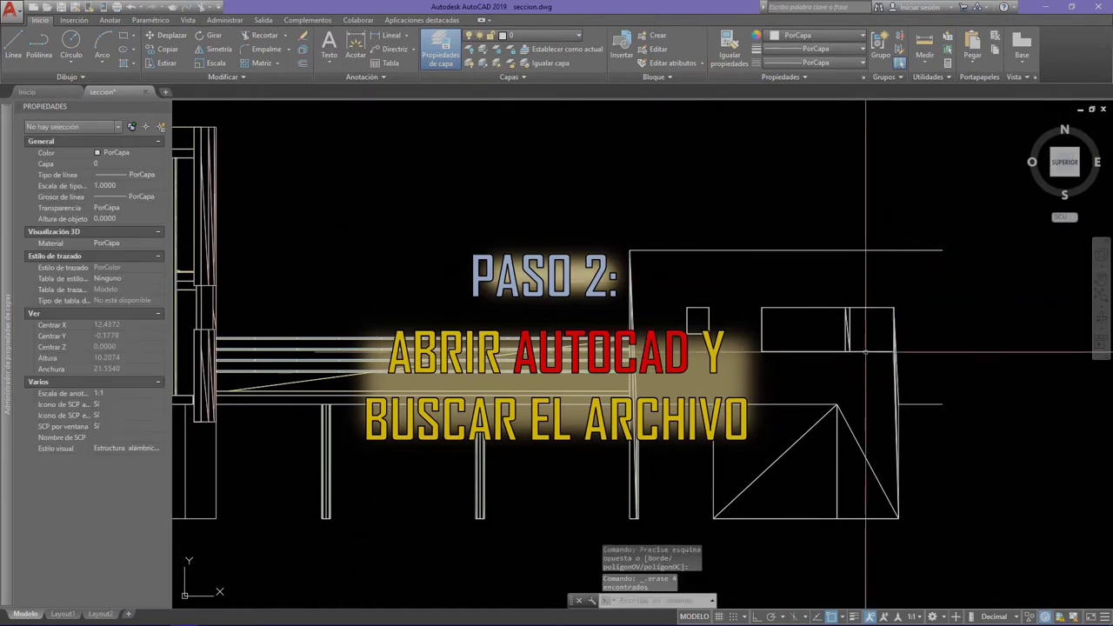
pyautogui.hotkey('ctrl', 'z')
pyautogui.click(887, 309)
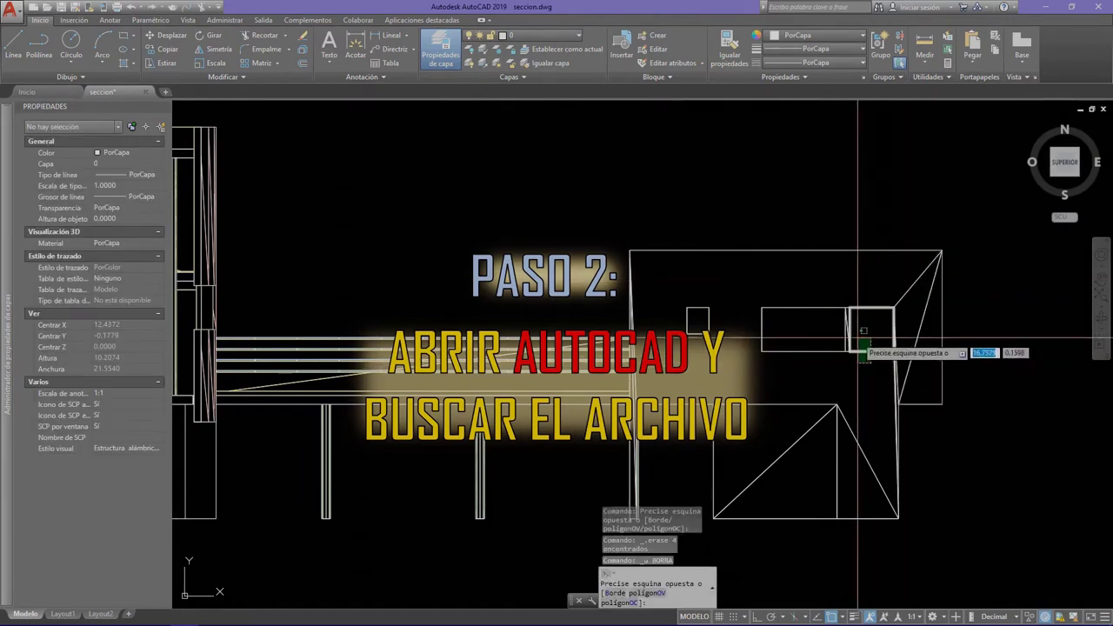
pyautogui.scroll(4, 849, 341)
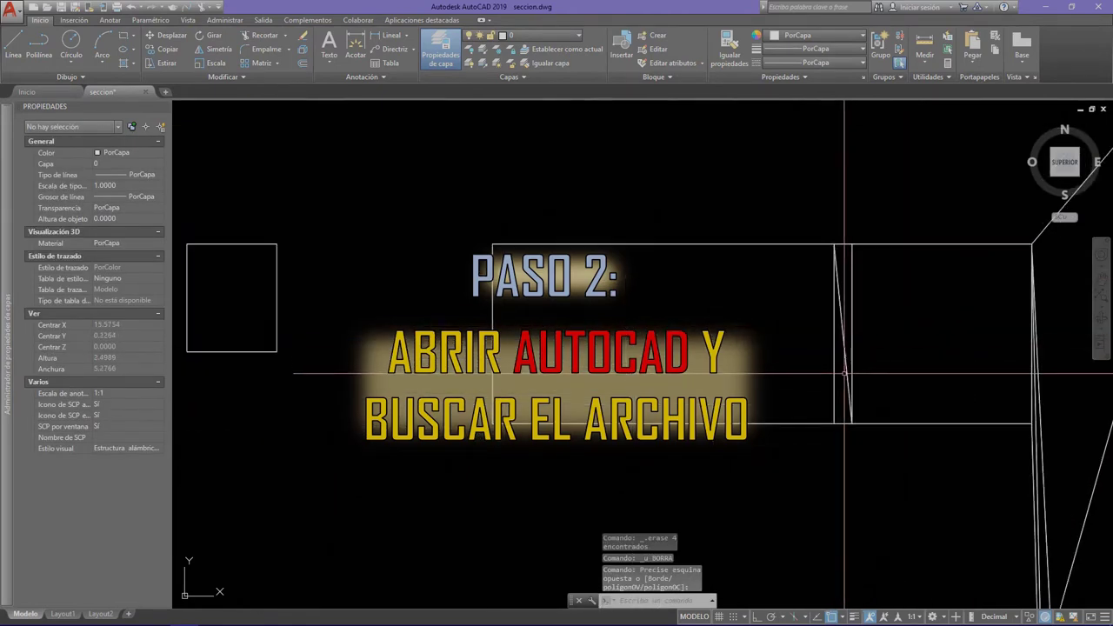
# Step: Erase the thin diagonal and vertical lines, then undo that mistaken erase
pyautogui.click(844, 374)
pyautogui.press('Delete')
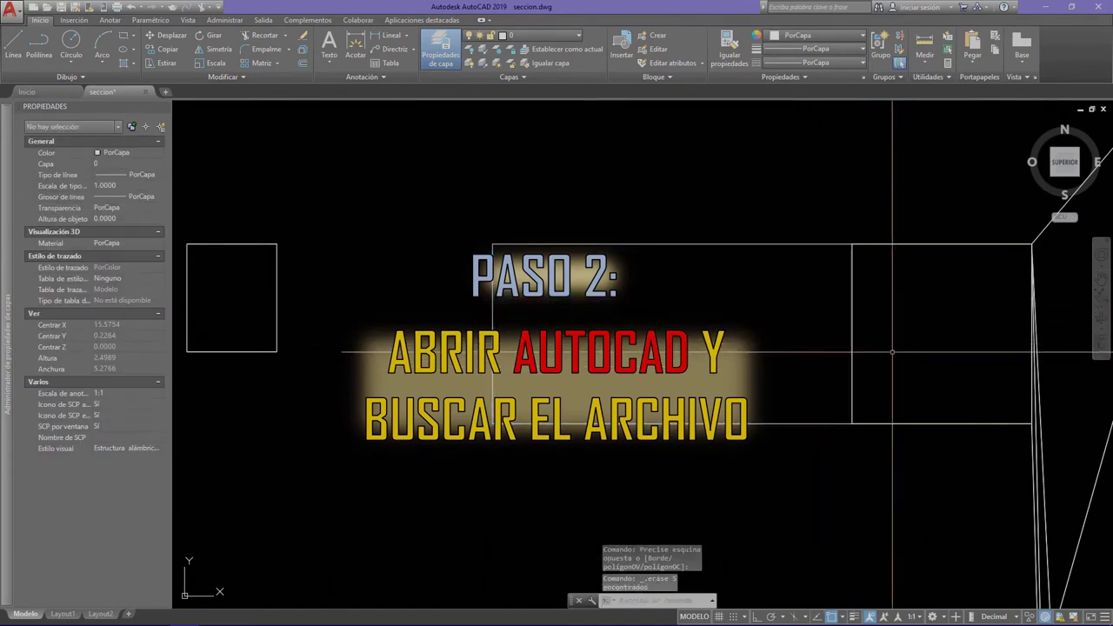
pyautogui.scroll(-5, 893, 352)
pyautogui.scroll(3, 800, 348)
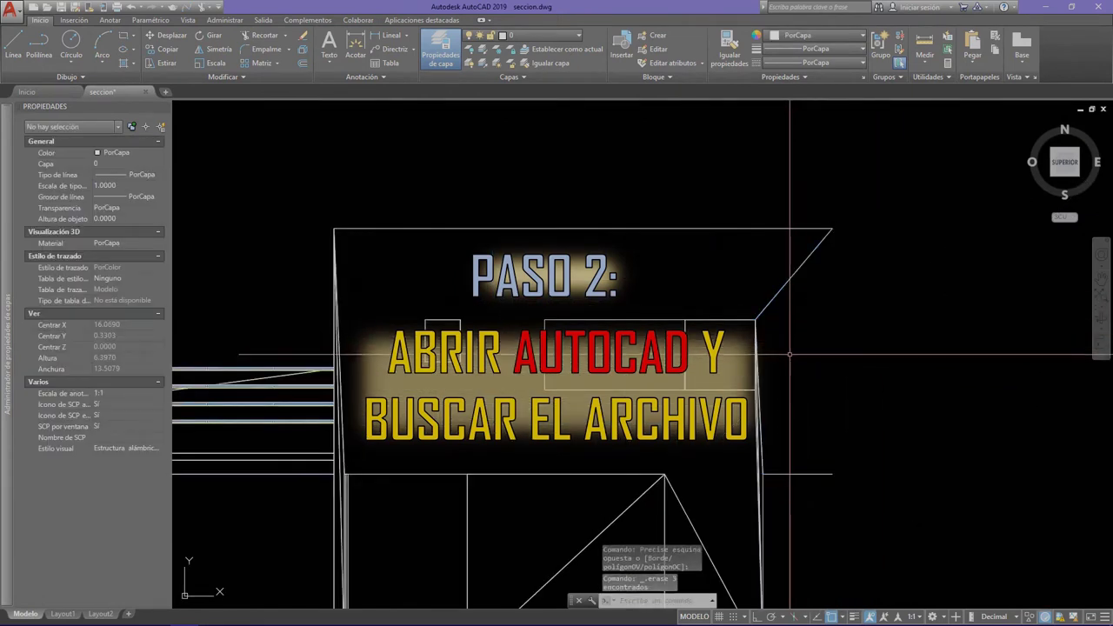
pyautogui.hotkey('ctrl', 'z')
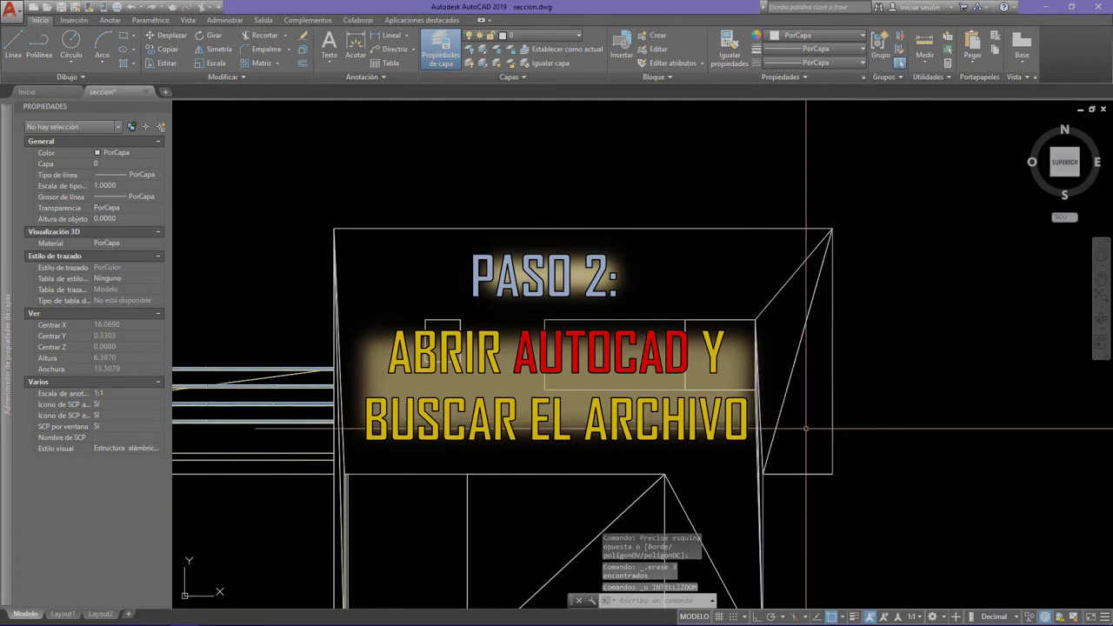
# Step: Erase the triangle lines on the right and both diagonals in the lower box
pyautogui.click(861, 267)
pyautogui.click(785, 280)
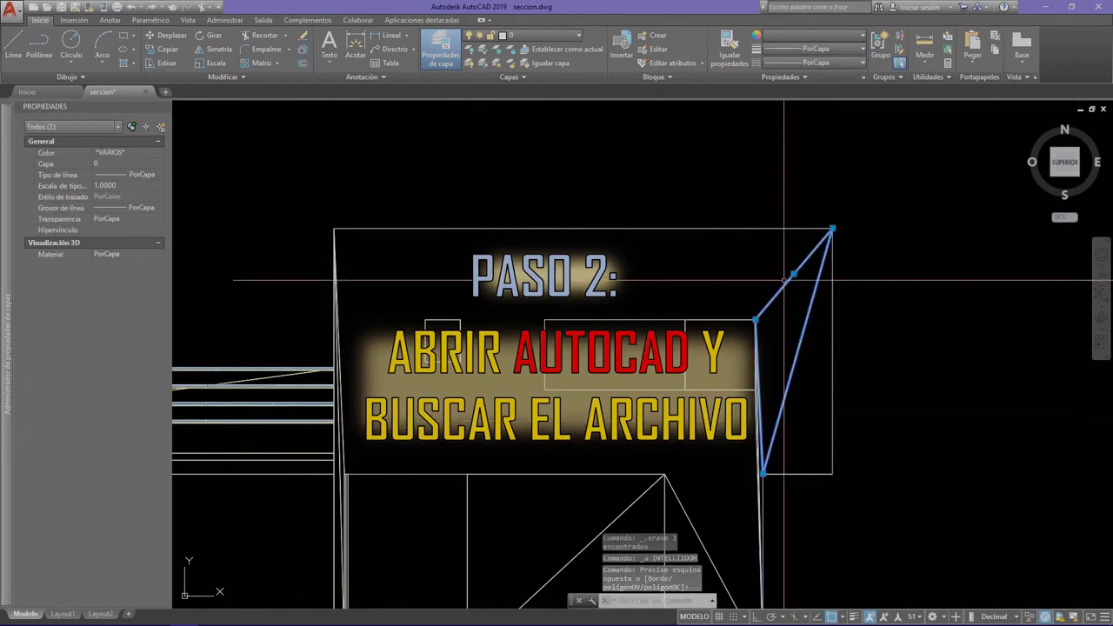
pyautogui.press('Delete')
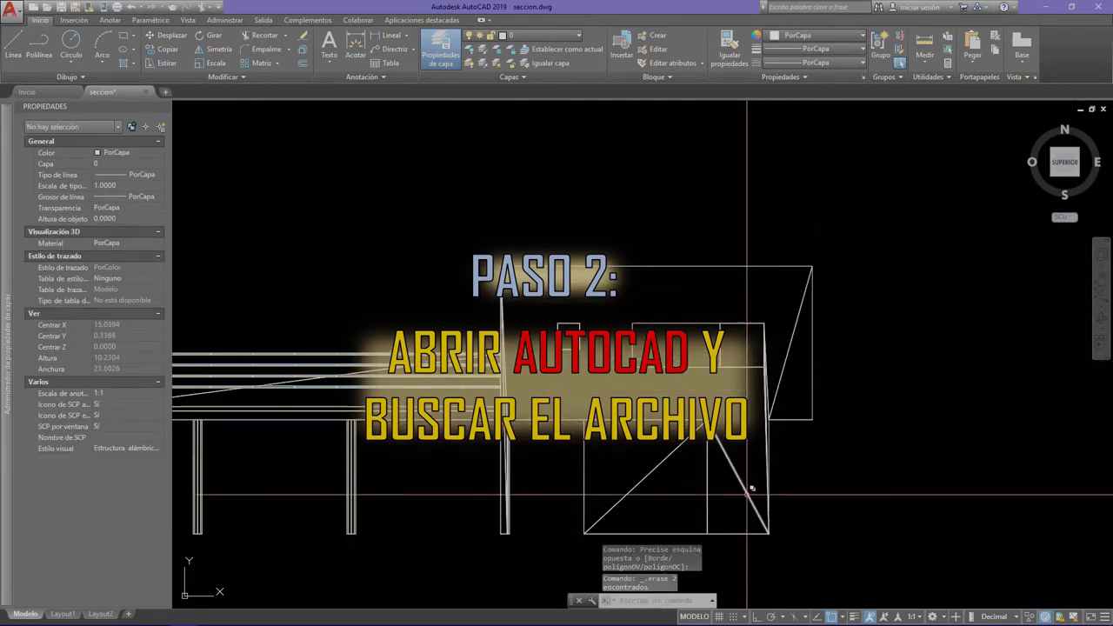
pyautogui.rightClick(755, 509)
pyautogui.click(722, 479)
pyautogui.click(734, 472)
pyautogui.press('Delete')
pyautogui.click(705, 546)
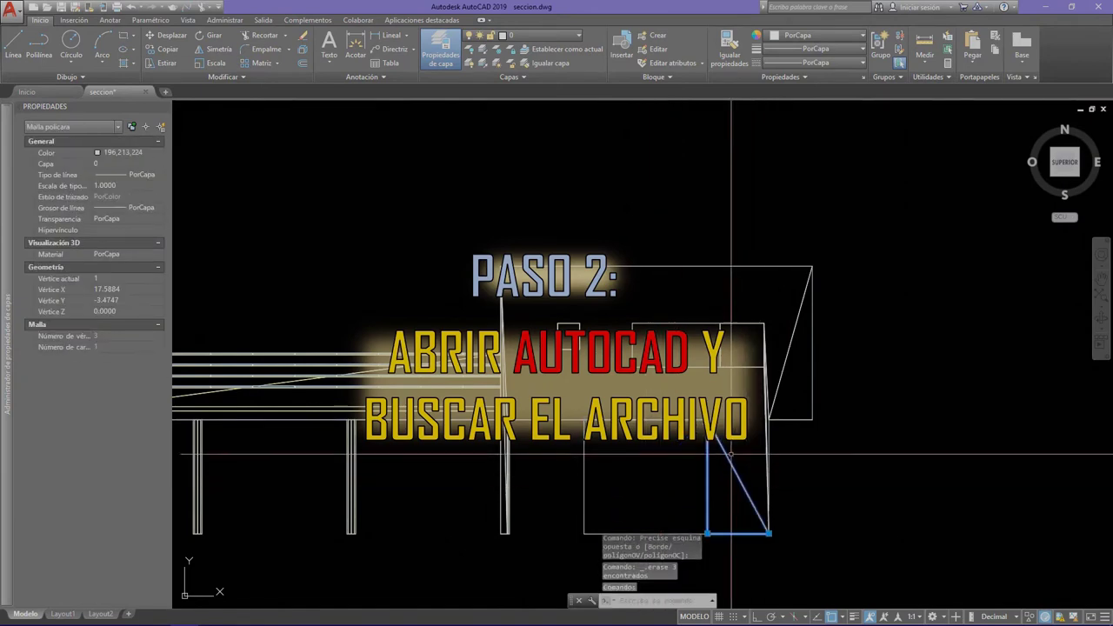
pyautogui.click(772, 448)
pyautogui.press('Delete')
# Step: Window-select the ten stray beam objects and delete them
pyautogui.scroll(-2, 776, 392)
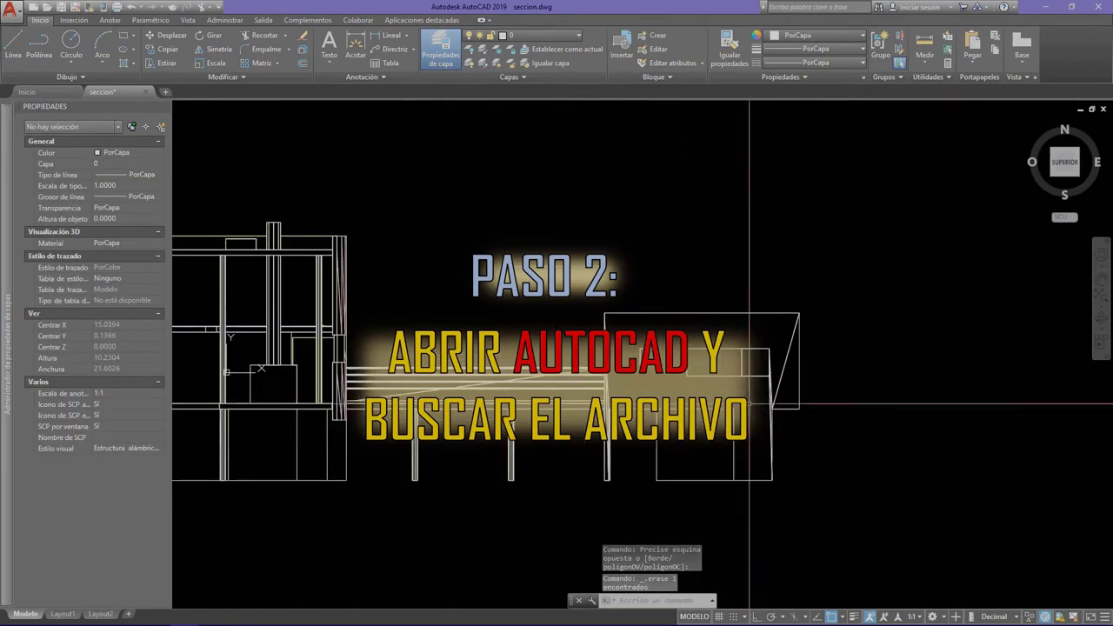
pyautogui.scroll(2, 731, 409)
pyautogui.scroll(3, 762, 354)
pyautogui.click(762, 409)
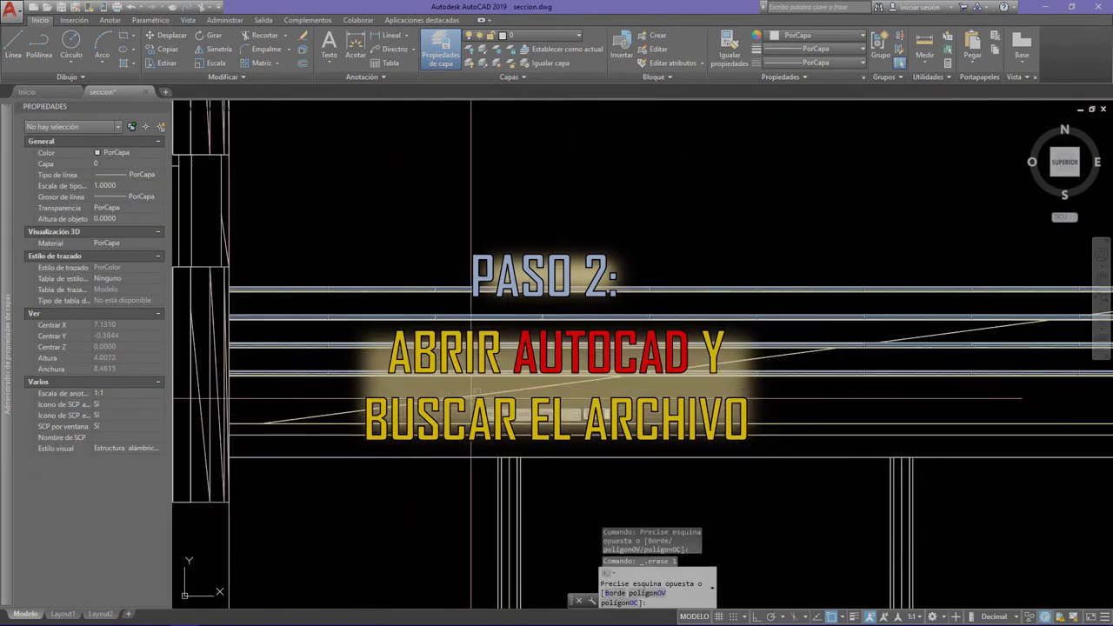
pyautogui.click(762, 354)
pyautogui.click(707, 348)
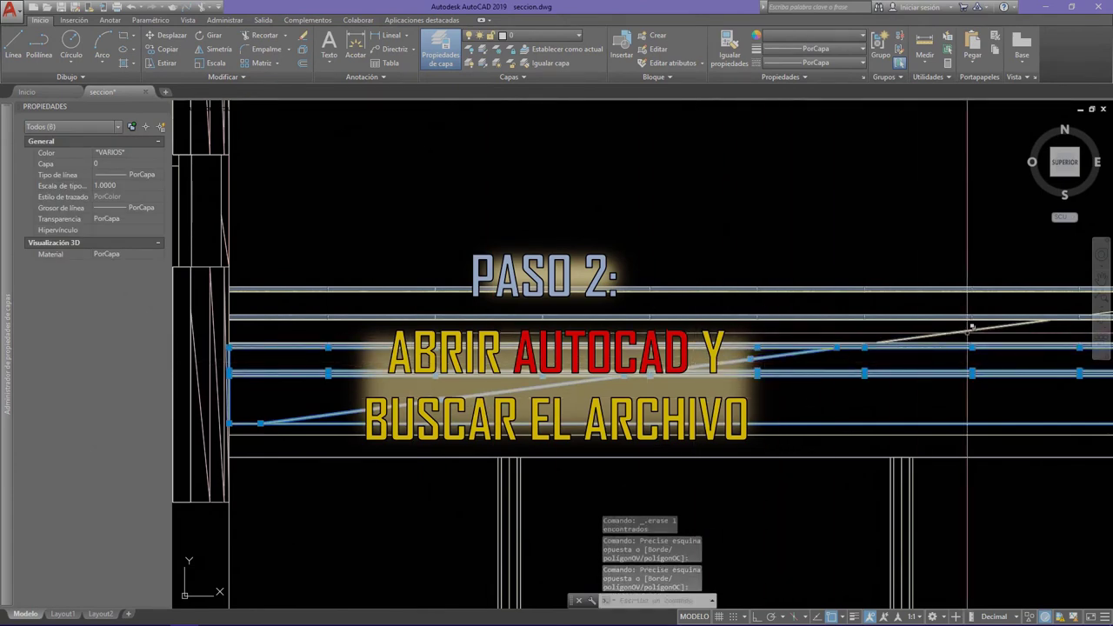
pyautogui.click(932, 374)
pyautogui.scroll(-5, 548, 402)
pyautogui.scroll(5, 720, 383)
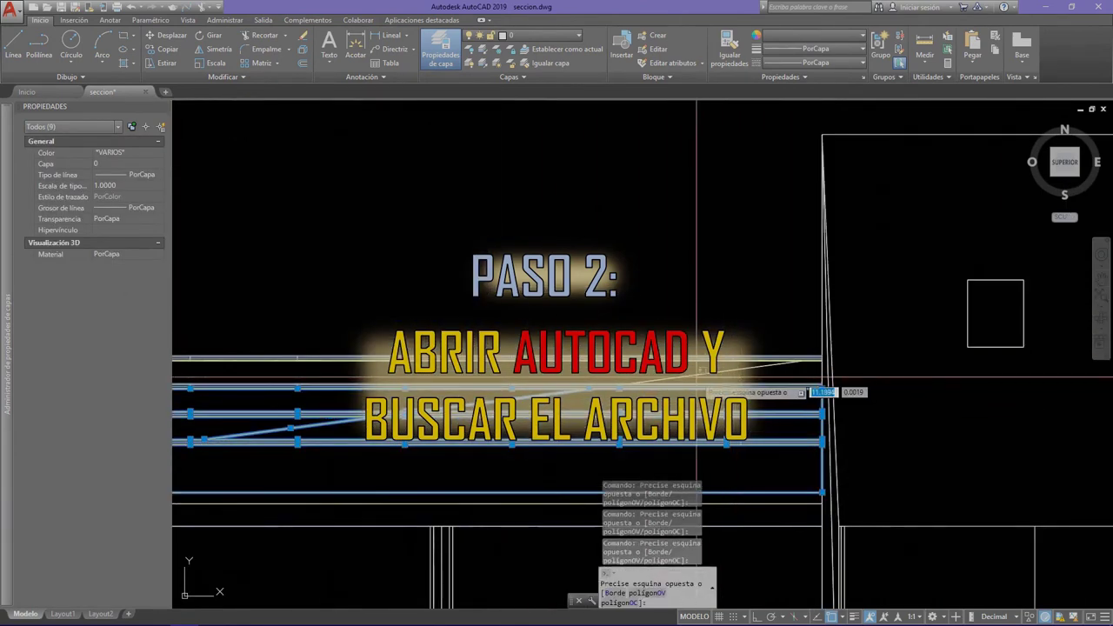
pyautogui.click(691, 379)
pyautogui.press('Delete')
# Step: Delete the remaining stray object and the leftover polyface mesh, then pan to the whole section
pyautogui.click(691, 378)
pyautogui.click(753, 446)
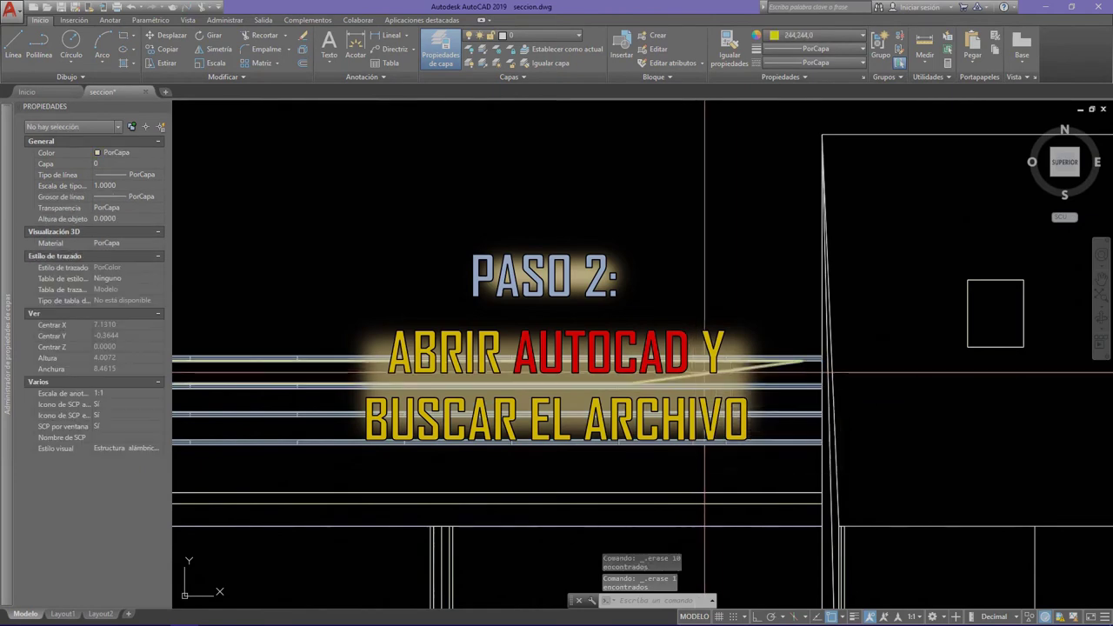
pyautogui.press('Delete')
pyautogui.click(692, 378)
pyautogui.press('Delete')
pyautogui.scroll(-4, 645, 386)
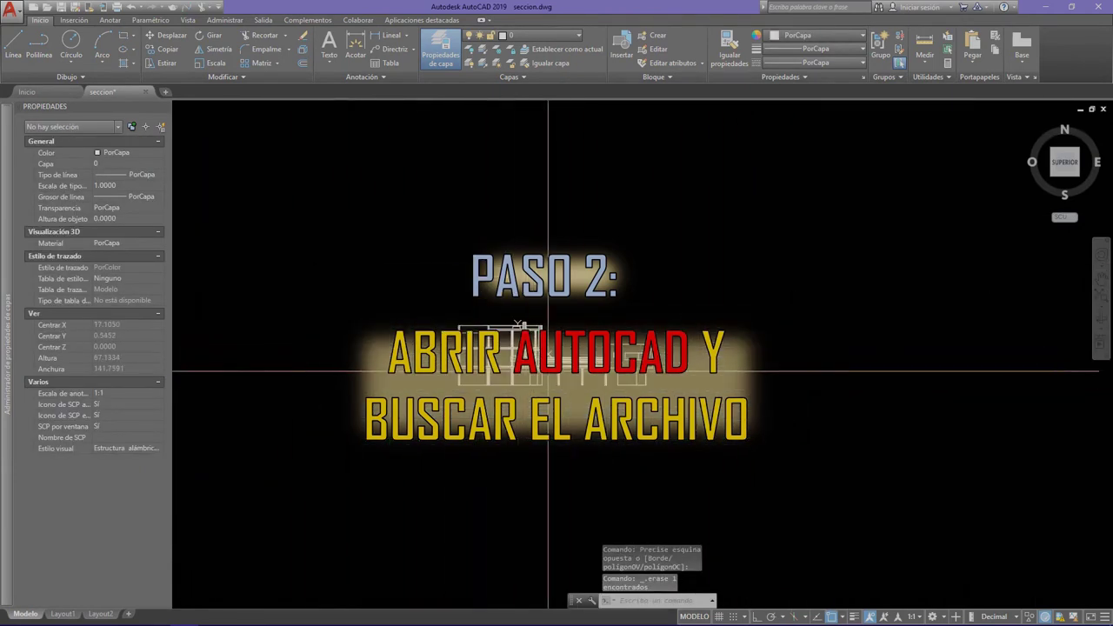
pyautogui.moveTo(484, 348); pyautogui.dragTo(379, 265, button='middle')
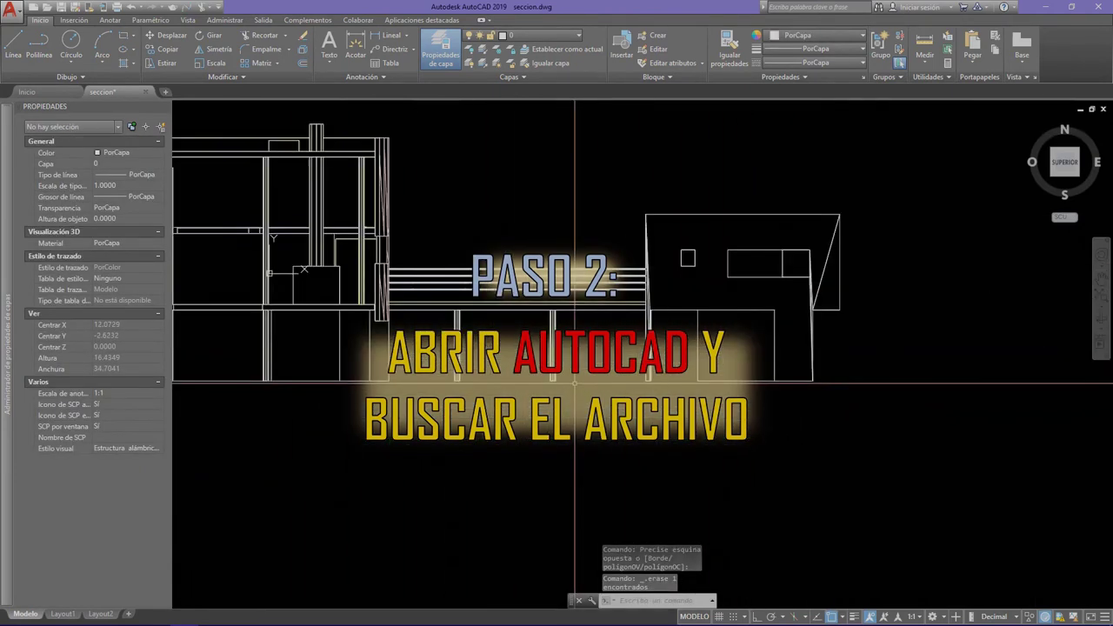
# Step: Draw a multiline 'seccion' text box below the section in Yu Gothic Medium, height 2.5
pyautogui.click(332, 52)
pyautogui.click(320, 379)
pyautogui.write('seccion')
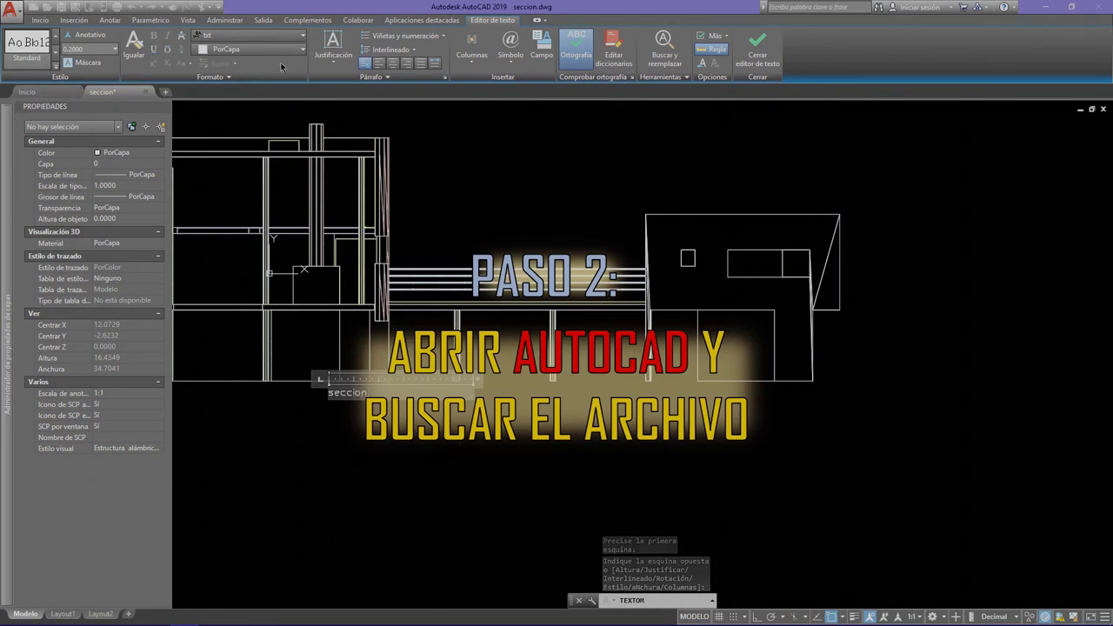
pyautogui.click(264, 42)
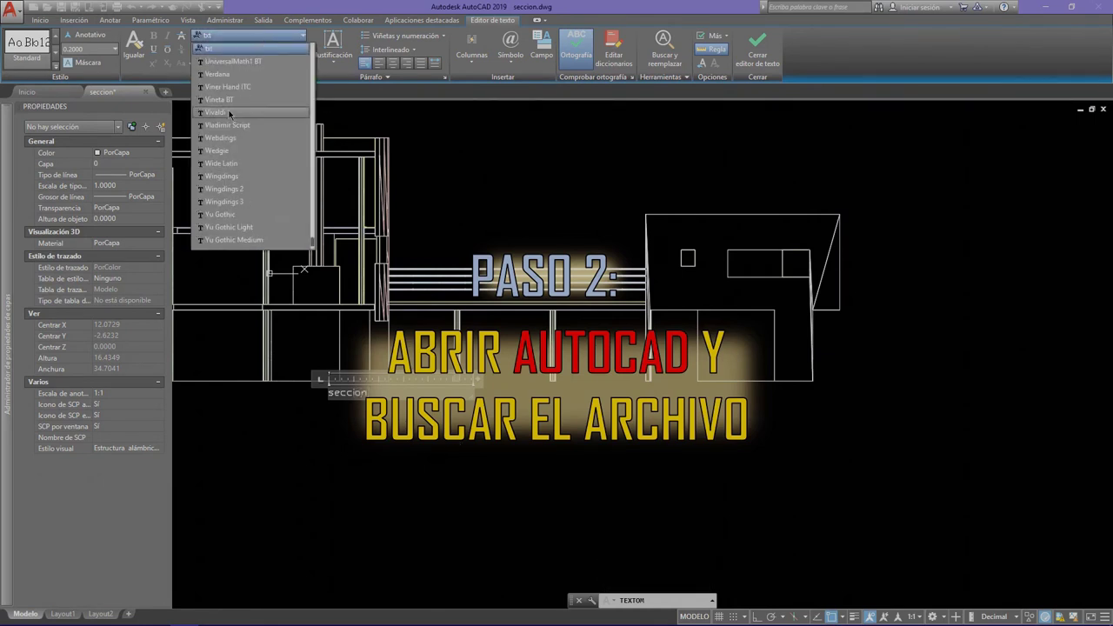
pyautogui.click(234, 162)
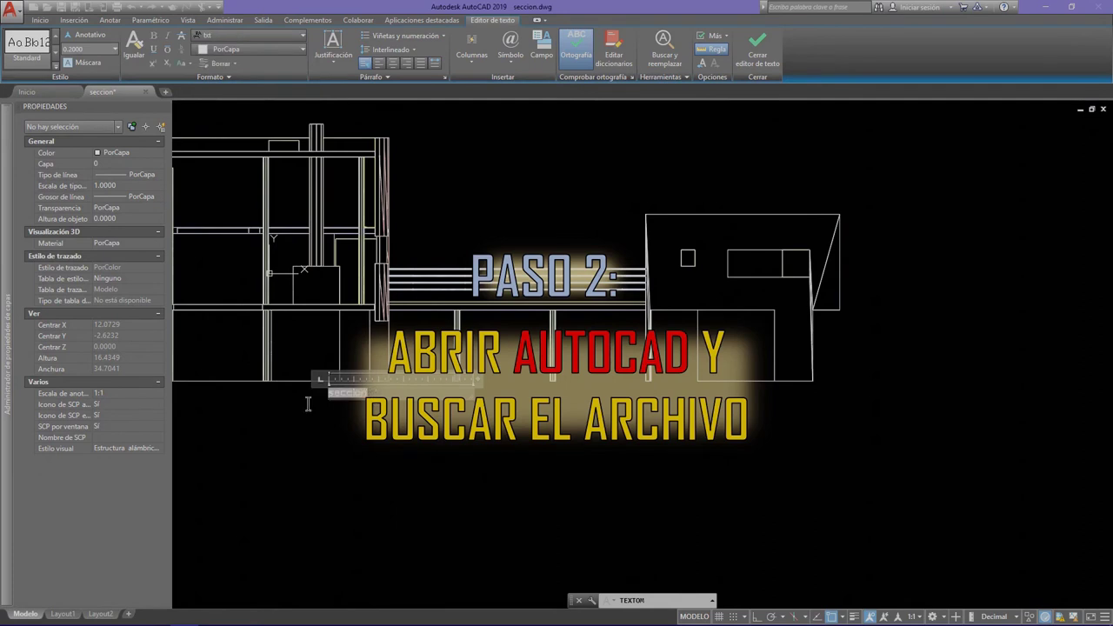
pyautogui.click(241, 42)
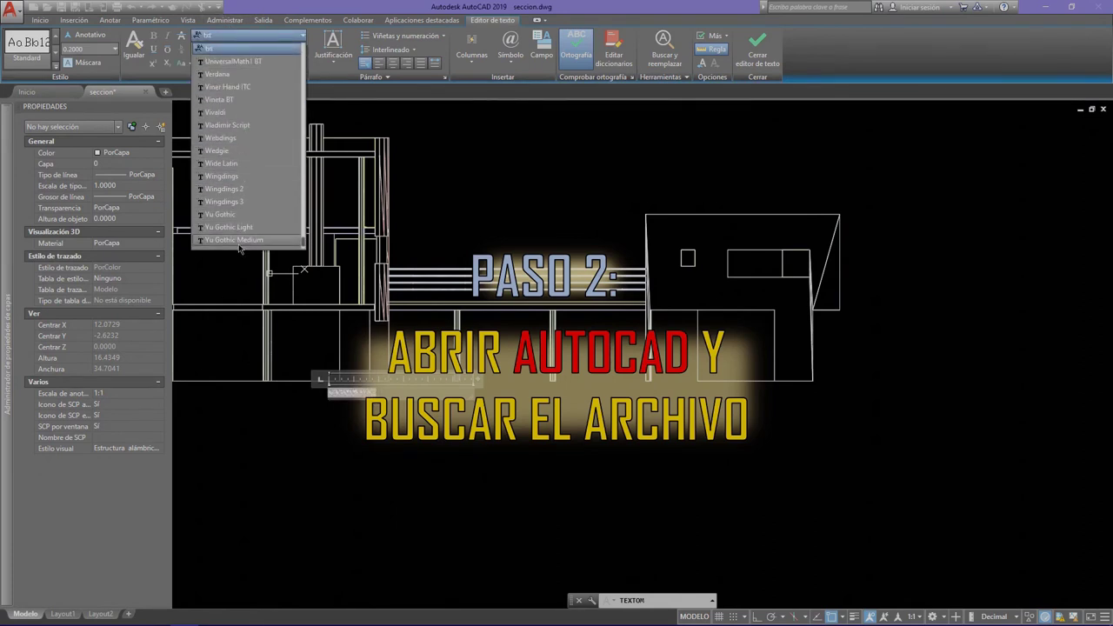
pyautogui.click(233, 240)
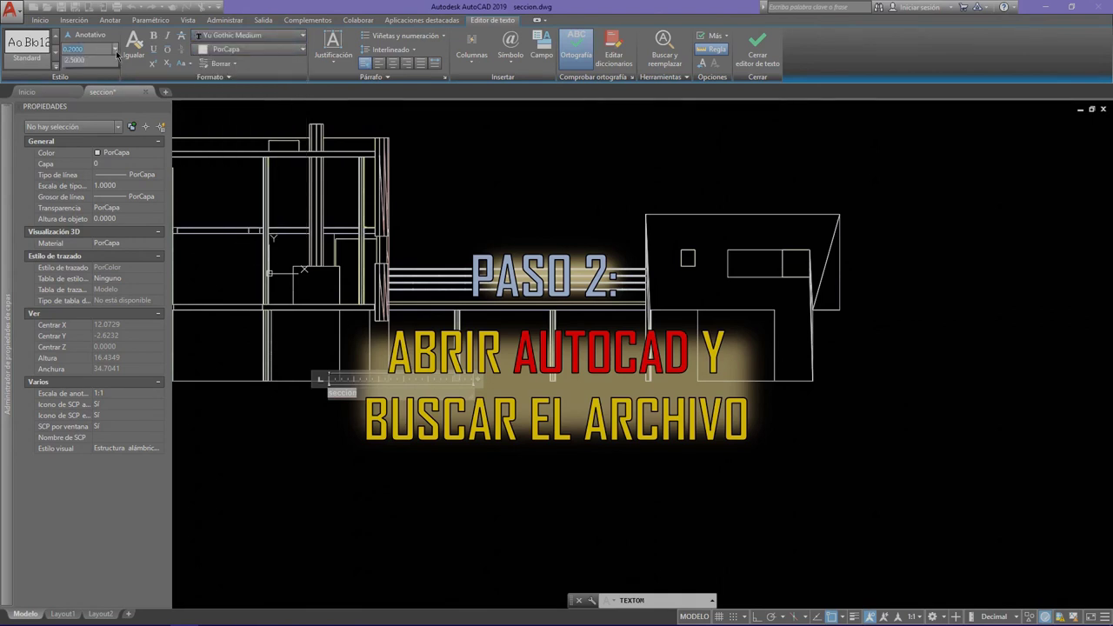
pyautogui.click(91, 75)
# Step: Close the text editor and drag the 'seccion' title above and left of the section
pyautogui.click(244, 497)
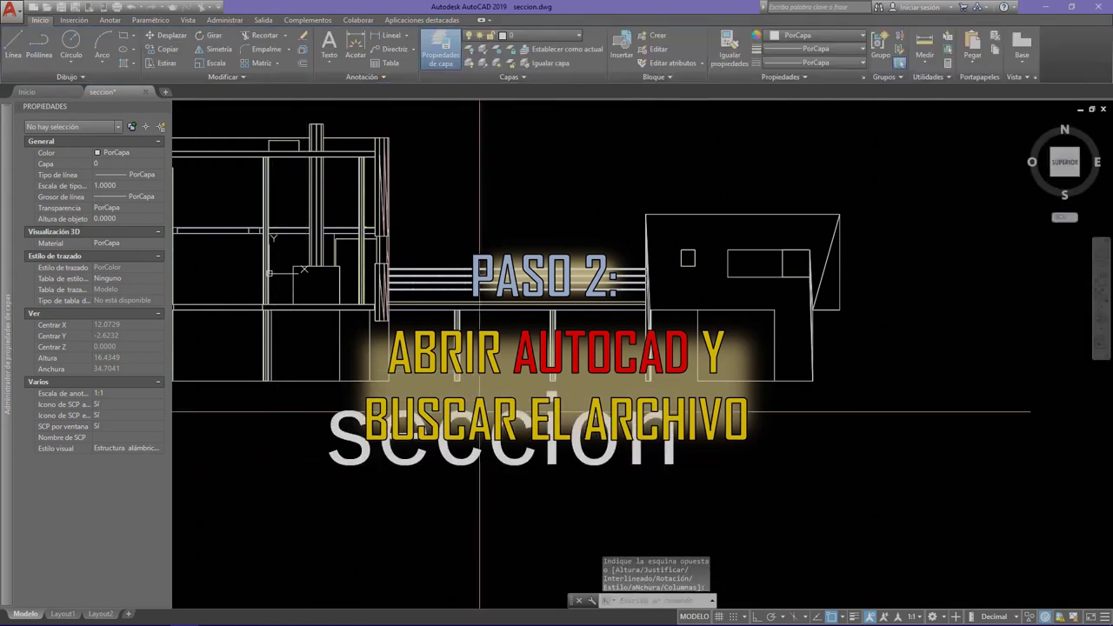
pyautogui.scroll(-5, 504, 435)
pyautogui.click(455, 389)
pyautogui.click(470, 436)
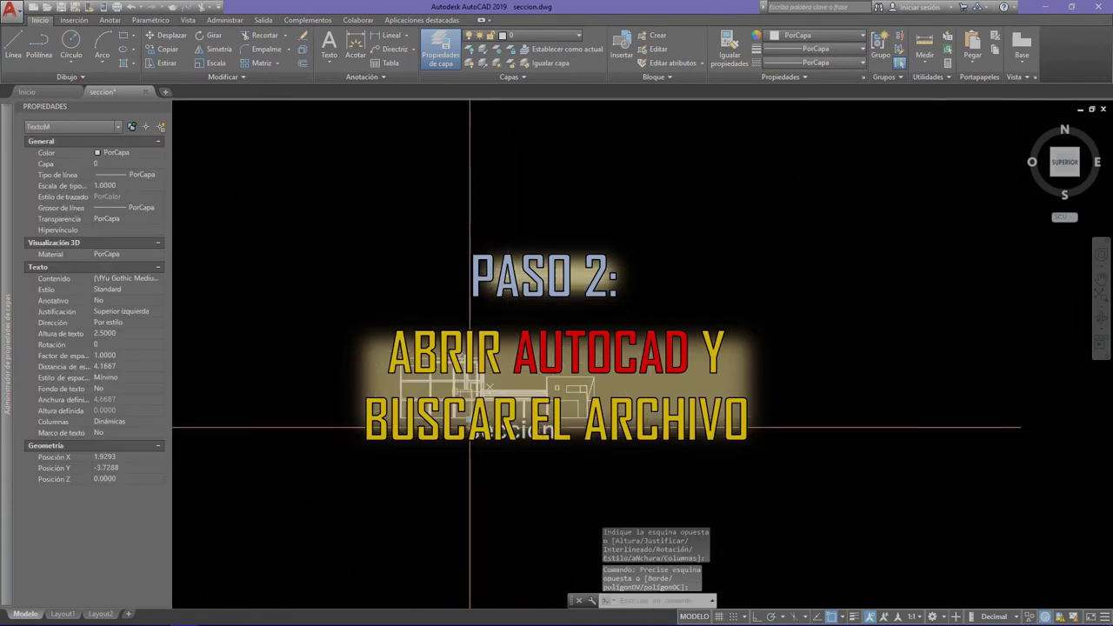
pyautogui.click(477, 429)
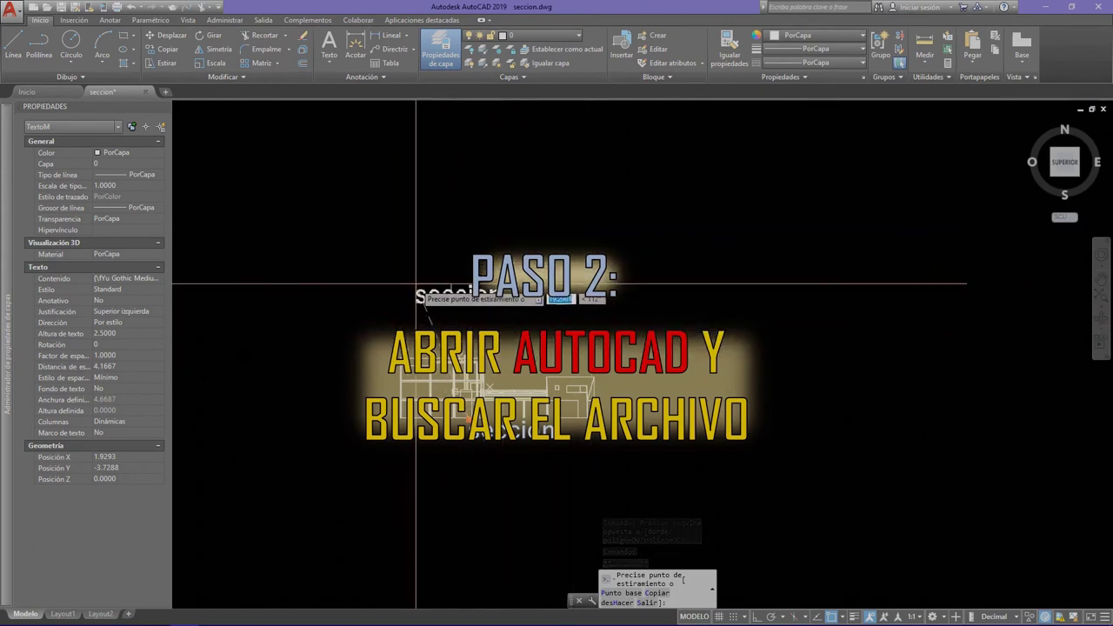
pyautogui.click(472, 296)
pyautogui.click(472, 296)
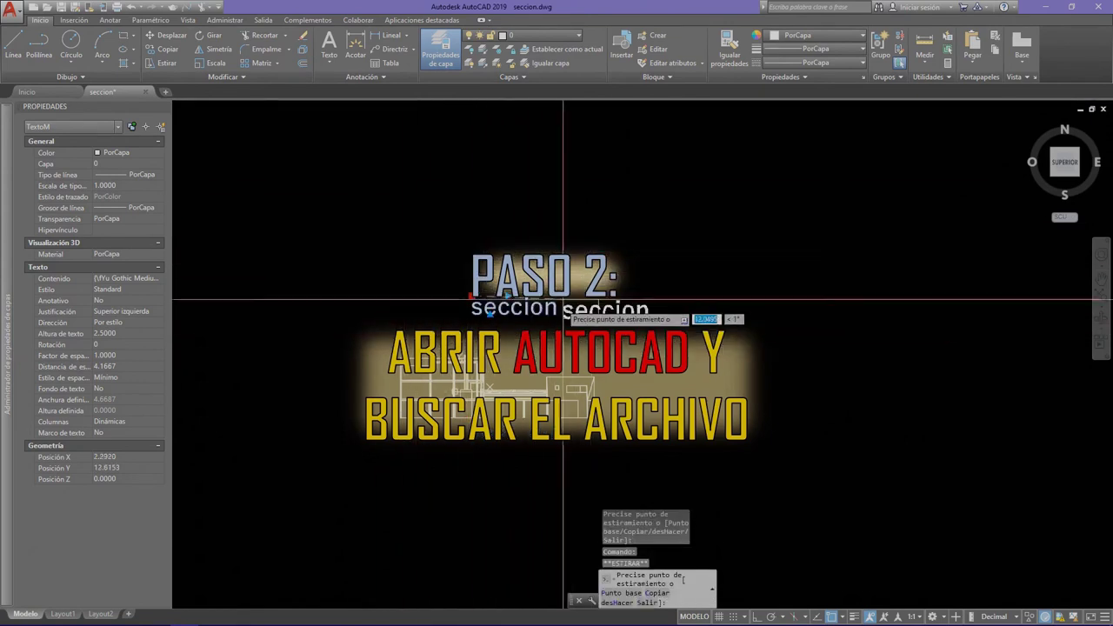
pyautogui.click(408, 276)
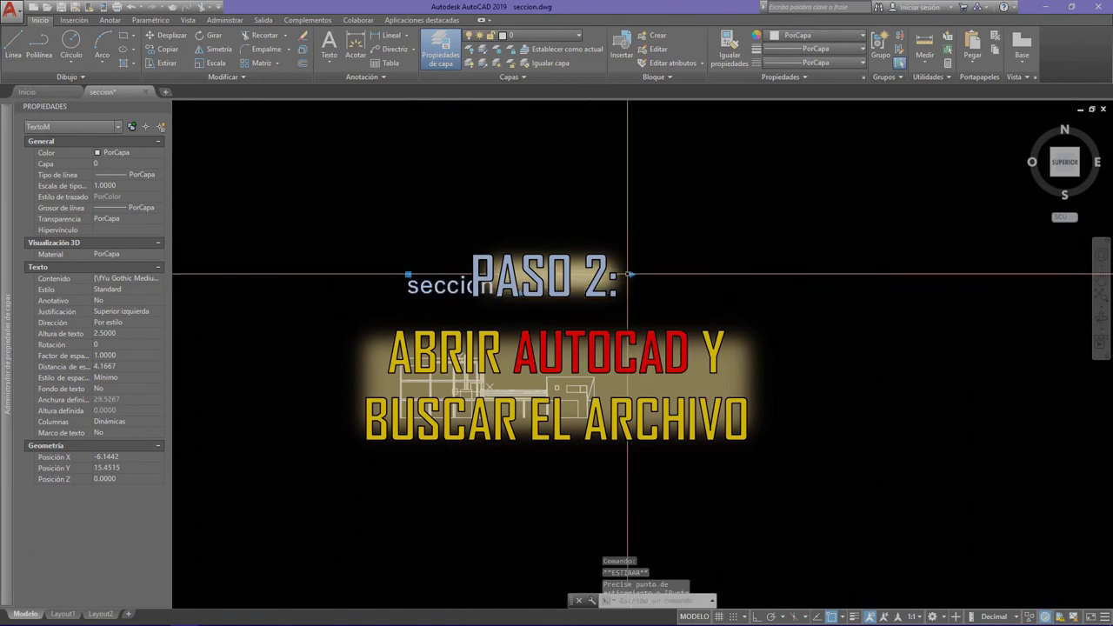